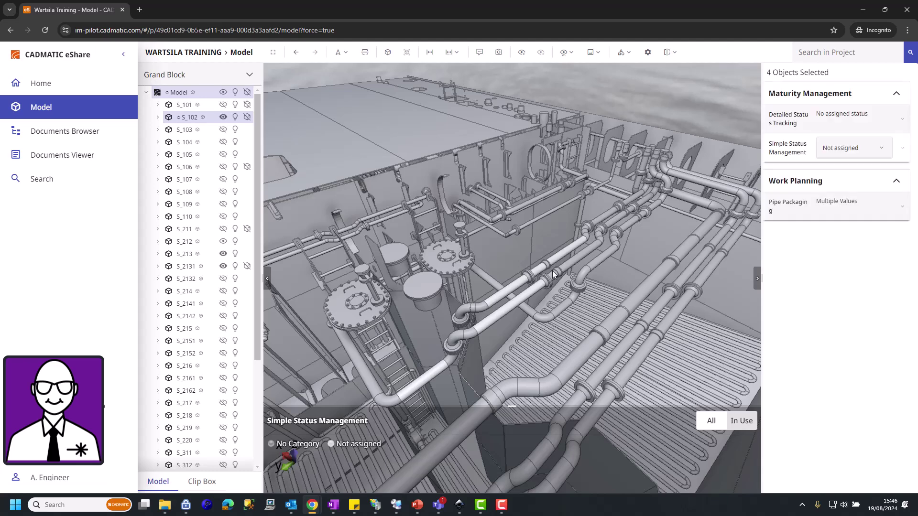
- Add the remaining spools of the three parallel methanol lines to the selection, set their Simple Status Management to In Engineering, and clear the selection
{"action": "left_click", "coordinate": [561, 274], "text": "ctrl"}
{"action": "left_click", "coordinate": [549, 266], "text": "ctrl"}
{"action": "left_click", "coordinate": [584, 253], "text": "ctrl"}
{"action": "left_click", "coordinate": [632, 203], "text": "ctrl"}
{"action": "left_click", "coordinate": [640, 195], "text": "ctrl"}
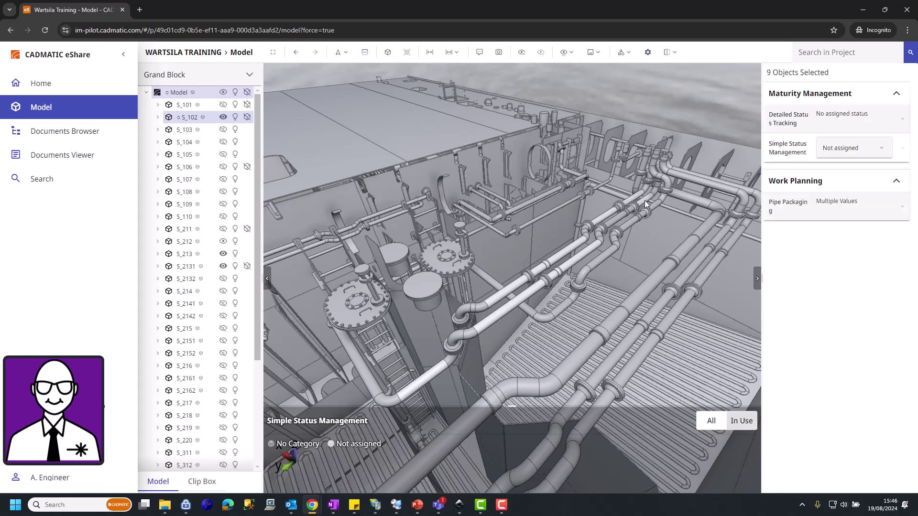
{"action": "left_click", "coordinate": [636, 218], "text": "ctrl"}
{"action": "left_click", "coordinate": [623, 217], "text": "ctrl"}
{"action": "left_click", "coordinate": [614, 217], "text": "ctrl"}
{"action": "left_click", "coordinate": [614, 216], "text": "ctrl"}
{"action": "left_click", "coordinate": [601, 251], "text": "ctrl"}
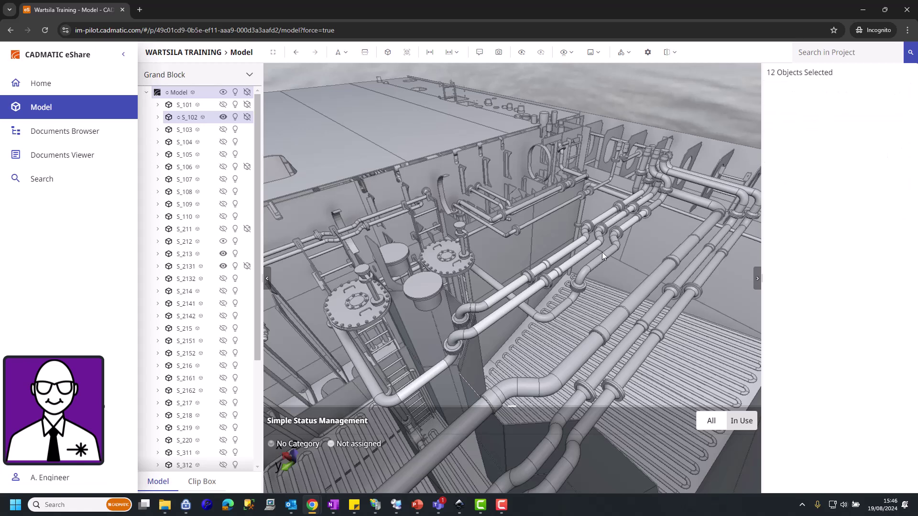
{"action": "left_click", "coordinate": [572, 286], "text": "ctrl"}
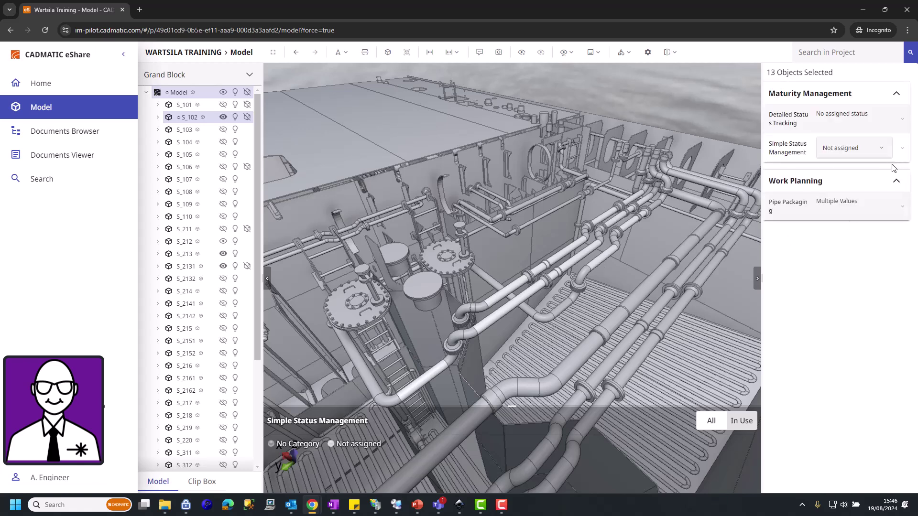
{"action": "left_click", "coordinate": [880, 148]}
{"action": "left_click", "coordinate": [861, 197]}
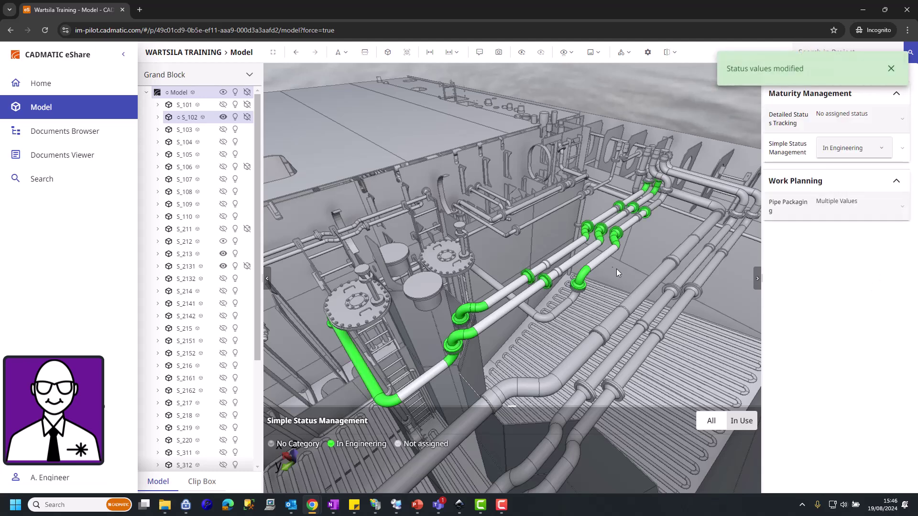
{"action": "left_click", "coordinate": [686, 104]}
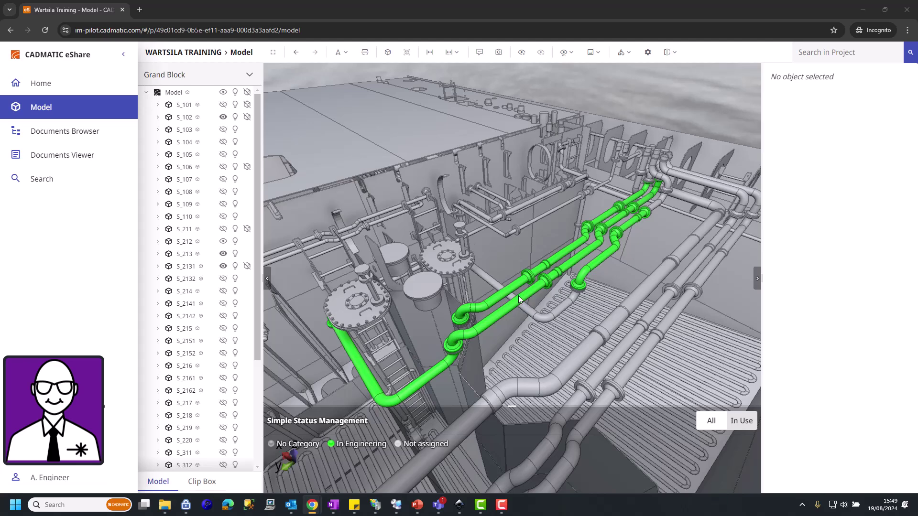
- Review the Simple Status Management options offered for pipe spool 355-012B.5, keeping In Engineering chosen
{"action": "left_click", "coordinate": [518, 296]}
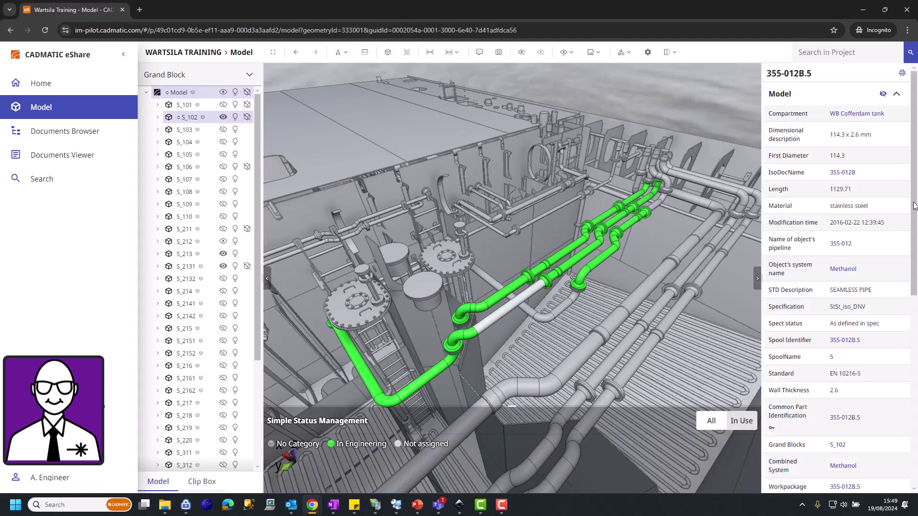
{"action": "scroll", "coordinate": [913, 206], "scroll_direction": "down", "scroll_amount": 8}
{"action": "left_click", "coordinate": [882, 176]}
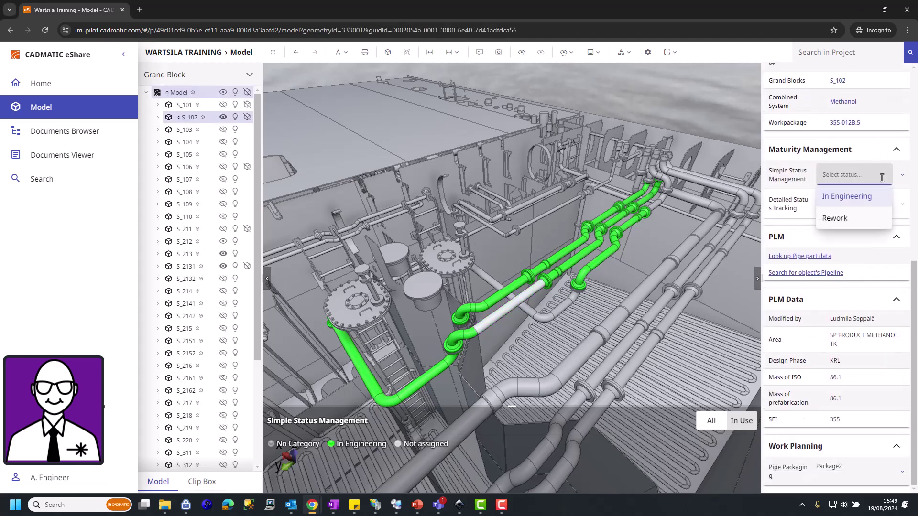
{"action": "left_click", "coordinate": [860, 197]}
{"action": "left_click", "coordinate": [884, 182]}
{"action": "left_click", "coordinate": [855, 197]}
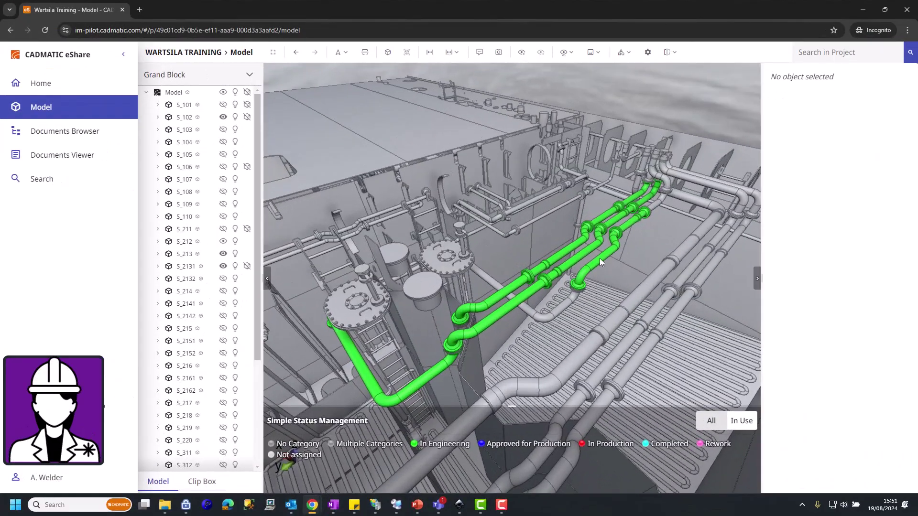
- Review the Simple Status Management options offered for pipe spool 355-013B.4, leaving it at In Engineering
{"action": "left_click", "coordinate": [524, 263]}
{"action": "scroll", "coordinate": [912, 190], "scroll_direction": "down", "scroll_amount": 8}
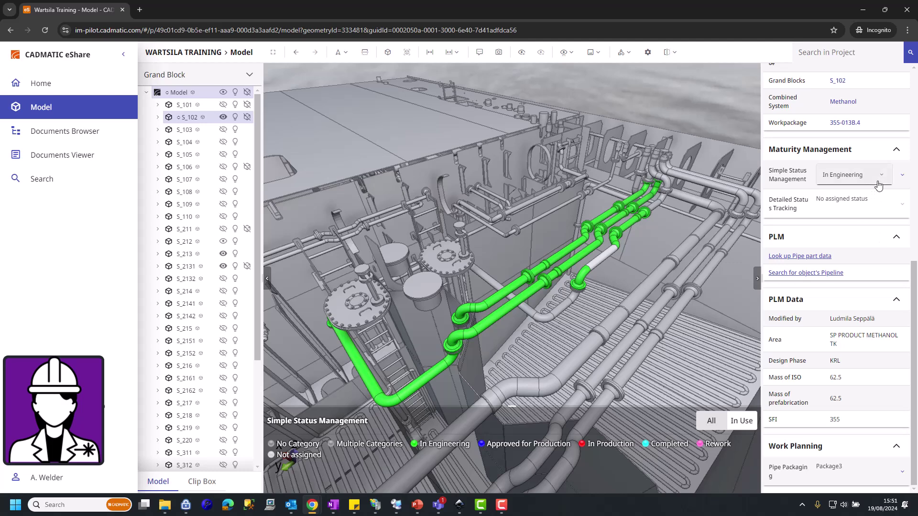
{"action": "left_click", "coordinate": [883, 176]}
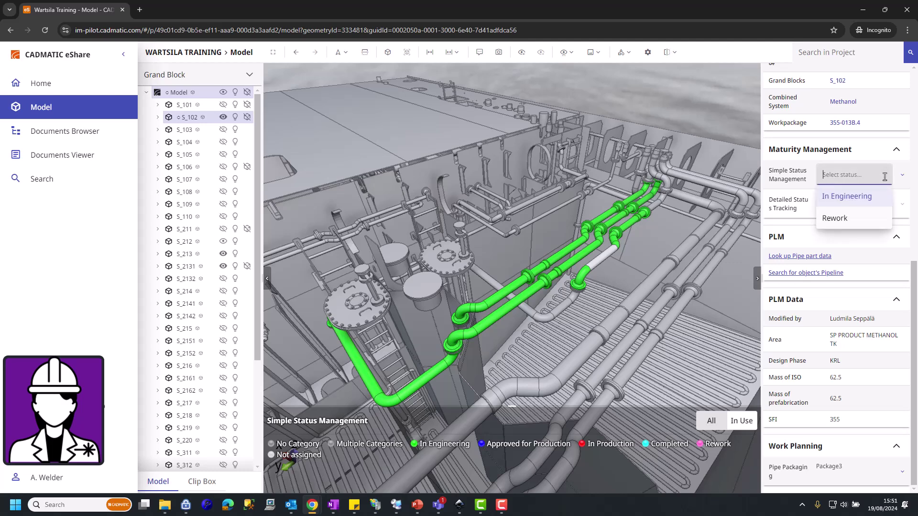
{"action": "left_click", "coordinate": [860, 200]}
{"action": "left_click", "coordinate": [884, 175]}
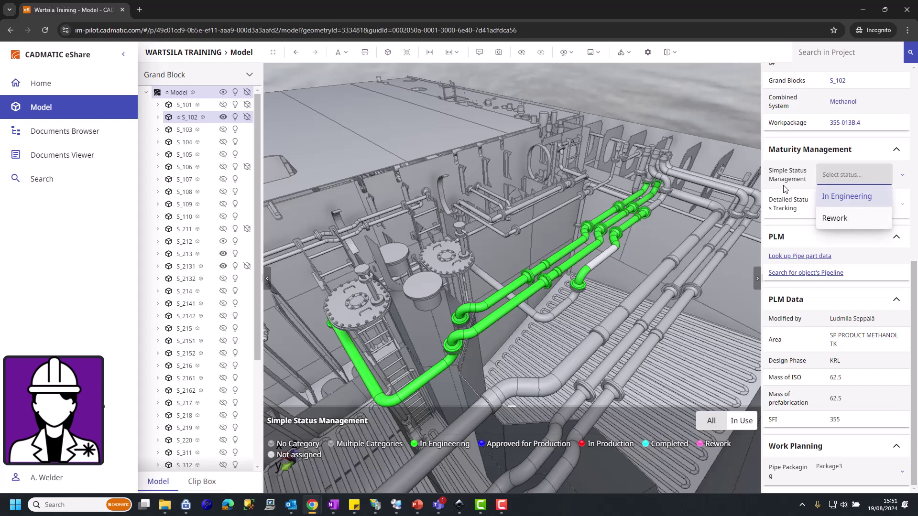
{"action": "left_click", "coordinate": [799, 174]}
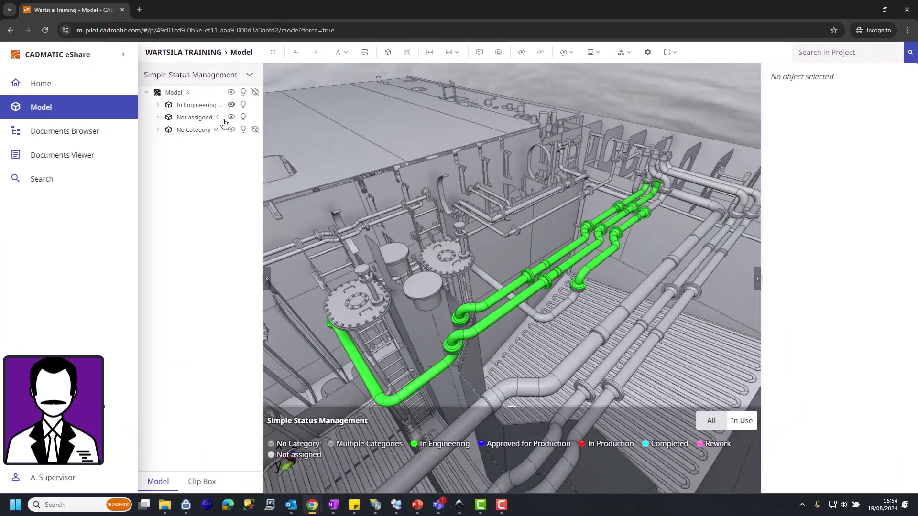
- Show only the objects in the In Engineering status group and clear the selection
{"action": "right_click", "coordinate": [205, 107]}
{"action": "left_click", "coordinate": [262, 186]}
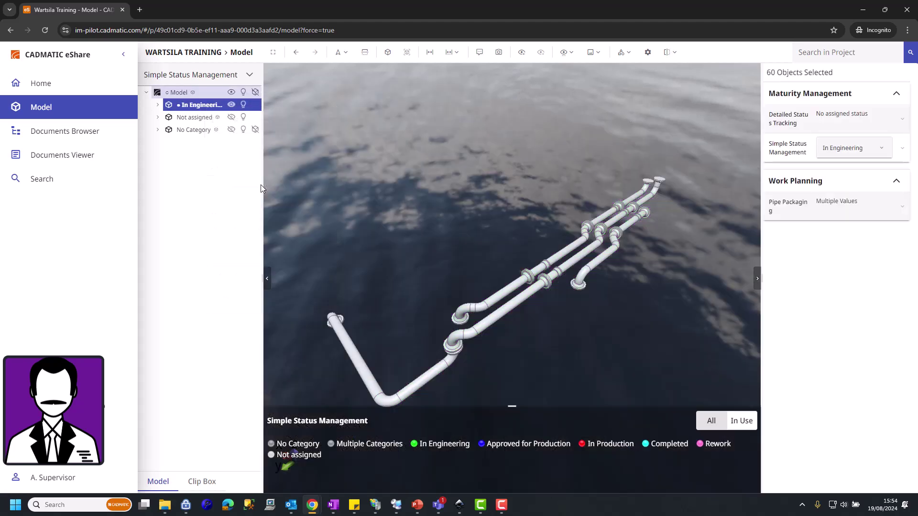
{"action": "left_click", "coordinate": [439, 166]}
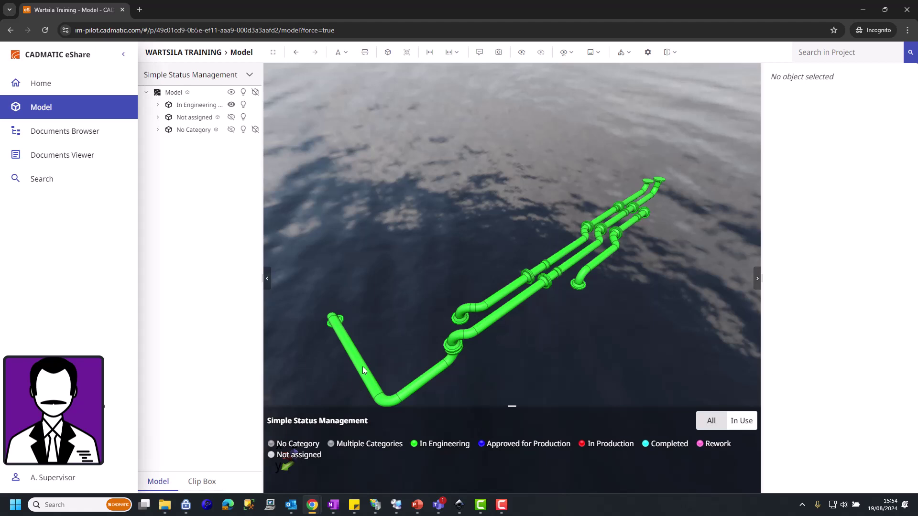
- Select the spools of the long middle line and the short line beside it, and set their Simple Status Management to Approved for Production
{"action": "left_click", "coordinate": [353, 354]}
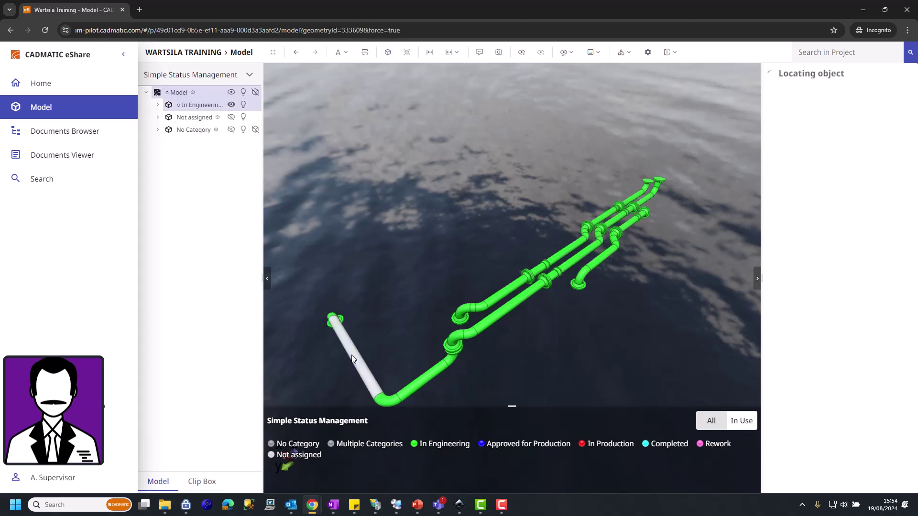
{"action": "left_click", "coordinate": [387, 400], "text": "ctrl"}
{"action": "left_click", "coordinate": [516, 306], "text": "ctrl"}
{"action": "left_click", "coordinate": [571, 261], "text": "ctrl"}
{"action": "left_click", "coordinate": [618, 215], "text": "ctrl"}
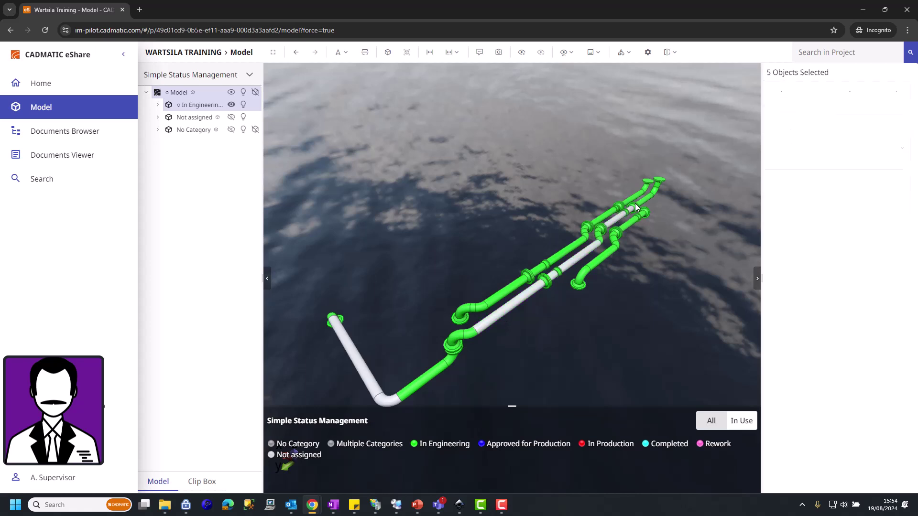
{"action": "left_click", "coordinate": [642, 200], "text": "ctrl"}
{"action": "left_click", "coordinate": [628, 223], "text": "ctrl"}
{"action": "left_click", "coordinate": [596, 260], "text": "ctrl"}
{"action": "left_click", "coordinate": [877, 147]}
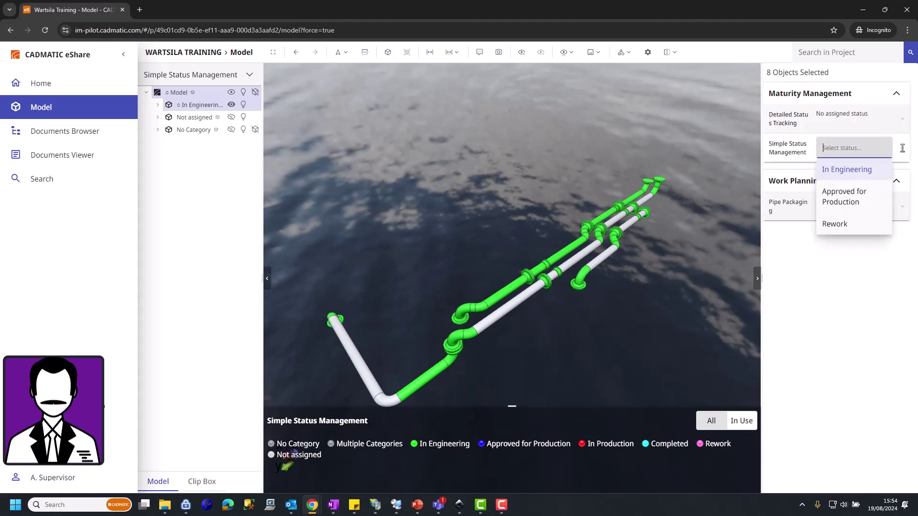
{"action": "left_click", "coordinate": [849, 201]}
- Set the Simple Status Management of pipe spool 355-011B.5 to Rework
{"action": "left_click", "coordinate": [515, 285]}
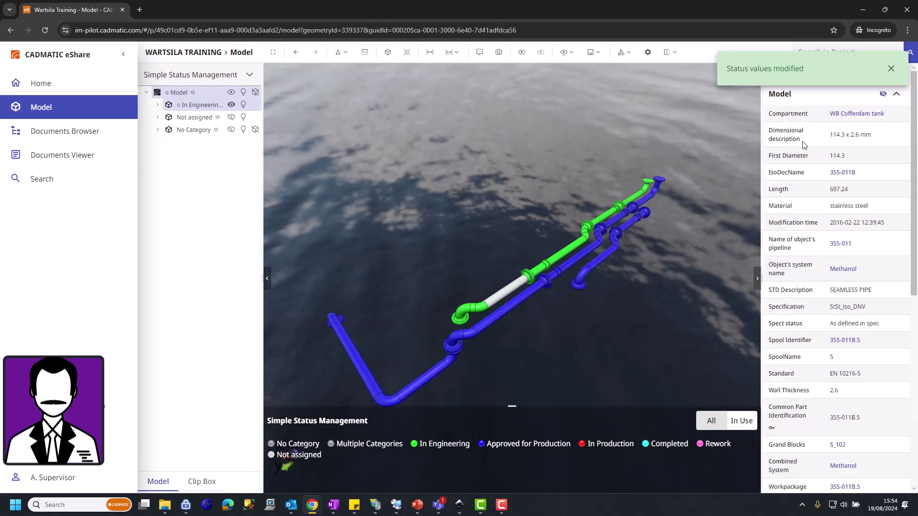
{"action": "scroll", "coordinate": [914, 213], "scroll_direction": "down", "scroll_amount": 7}
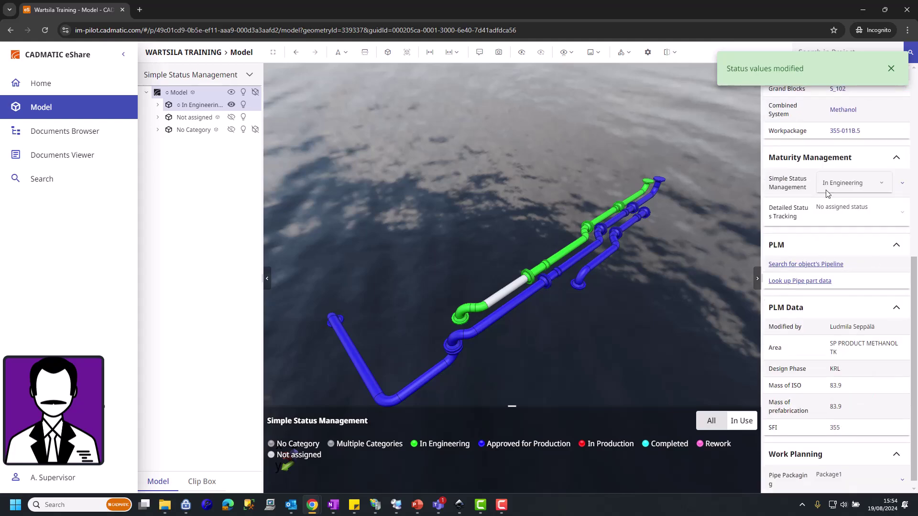
{"action": "left_click", "coordinate": [873, 186]}
{"action": "left_click", "coordinate": [836, 258]}
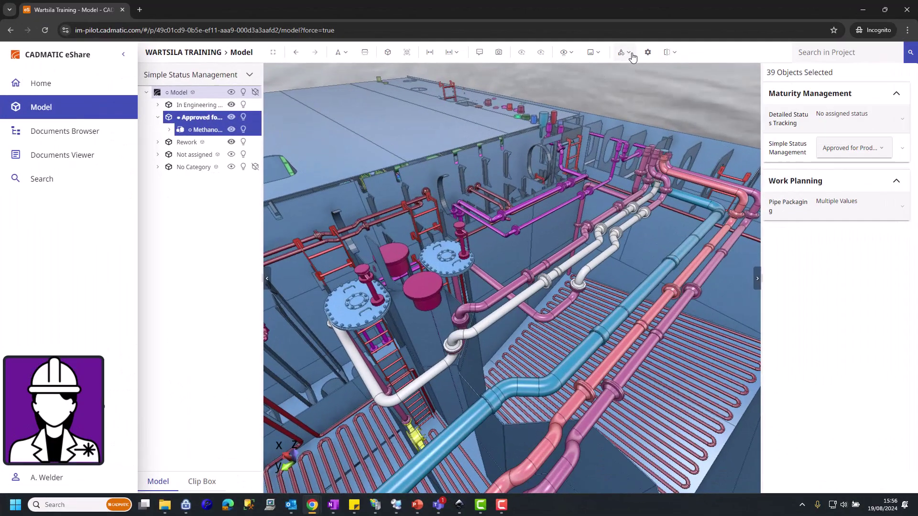
- Colour the model by the Simple Status Management visual style and clear the selection
{"action": "left_click", "coordinate": [624, 52]}
{"action": "left_click", "coordinate": [688, 423]}
{"action": "left_click", "coordinate": [677, 92]}
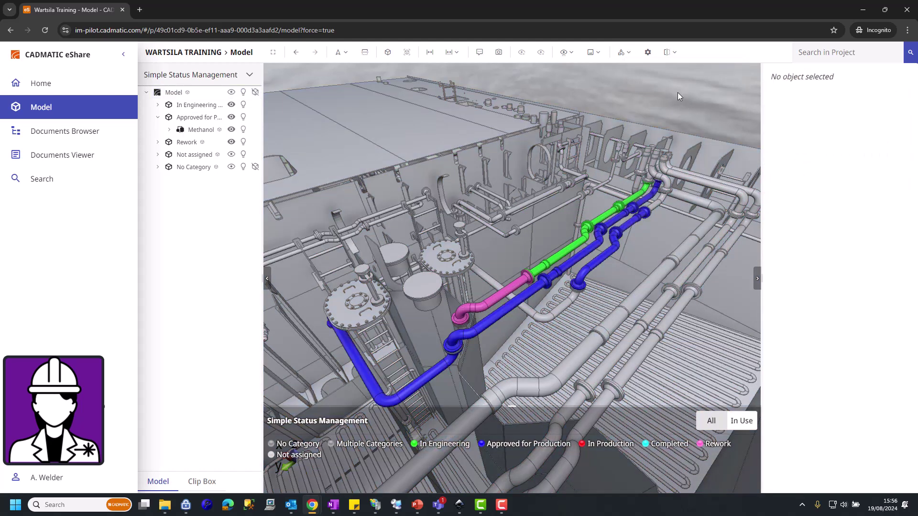
- Set all objects in the Approved for Production group to In Production and clear the selection
{"action": "left_click", "coordinate": [207, 121]}
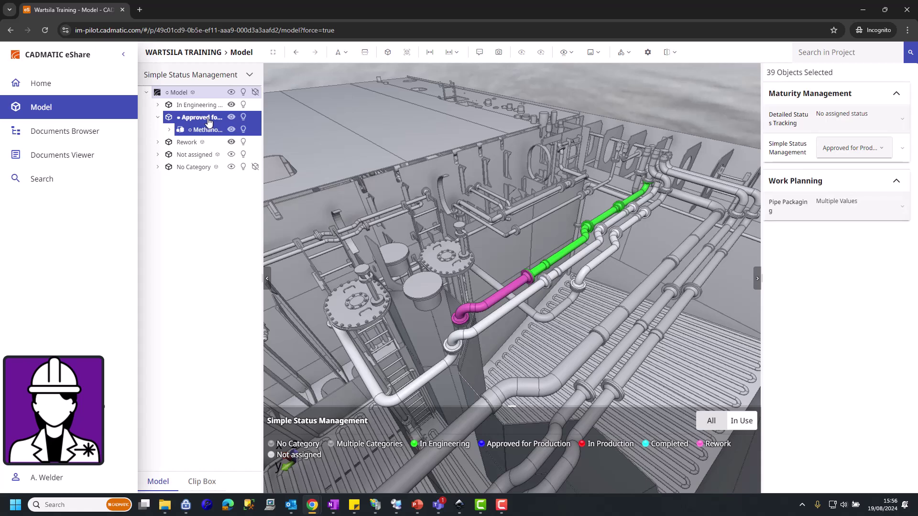
{"action": "left_click", "coordinate": [873, 152]}
{"action": "left_click", "coordinate": [844, 203]}
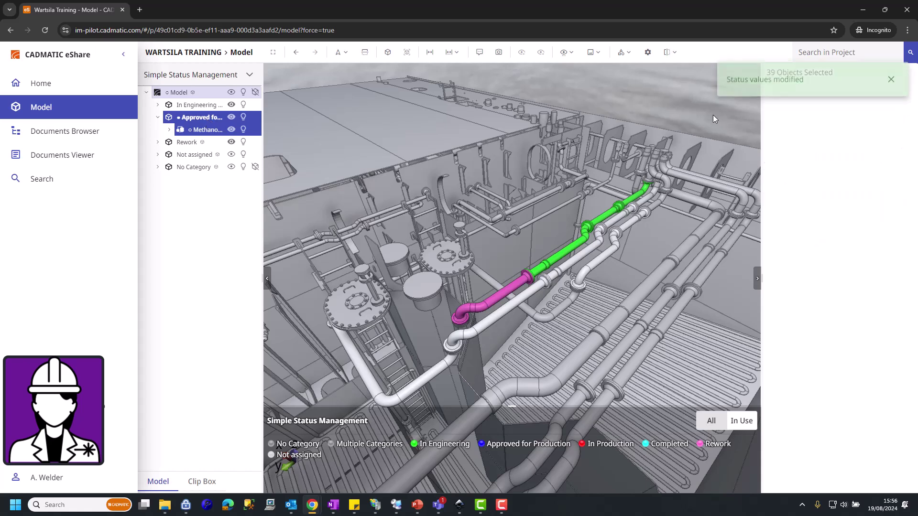
{"action": "left_click", "coordinate": [668, 108]}
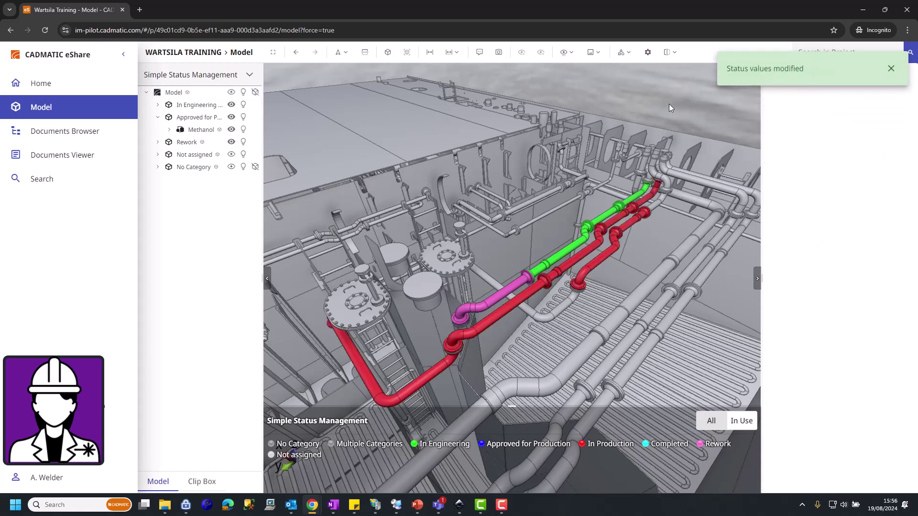
- Set the Simple Status Management of pipe spool 355-012B.5 to Rework and clear the selection
{"action": "left_click", "coordinate": [524, 296]}
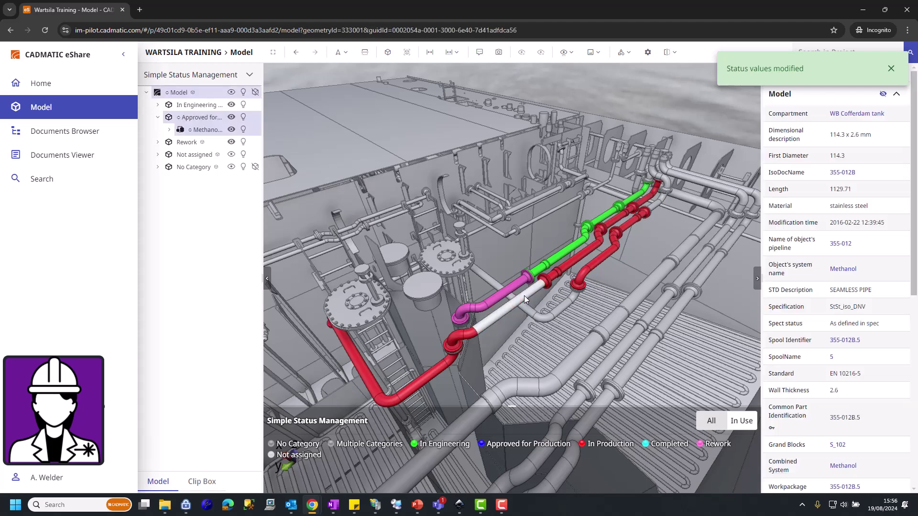
{"action": "scroll", "coordinate": [889, 328], "scroll_direction": "down", "scroll_amount": 8}
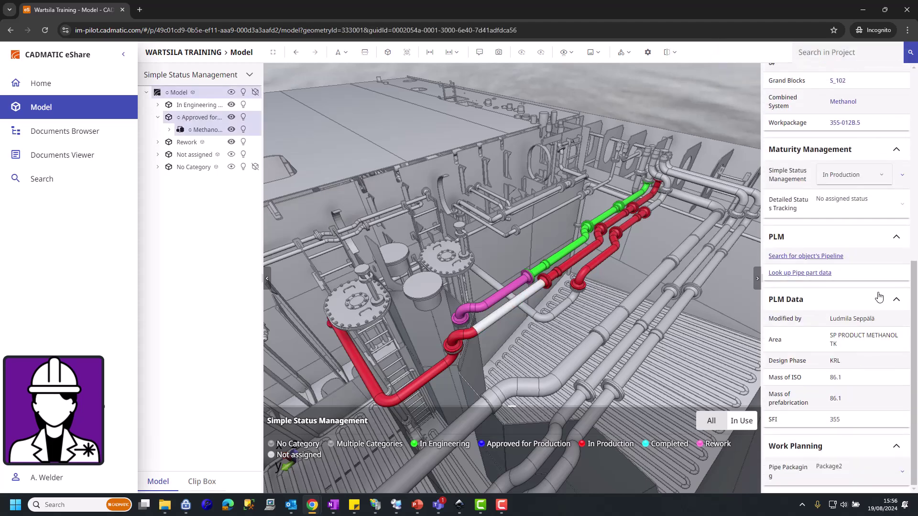
{"action": "left_click", "coordinate": [894, 177]}
{"action": "left_click", "coordinate": [854, 240]}
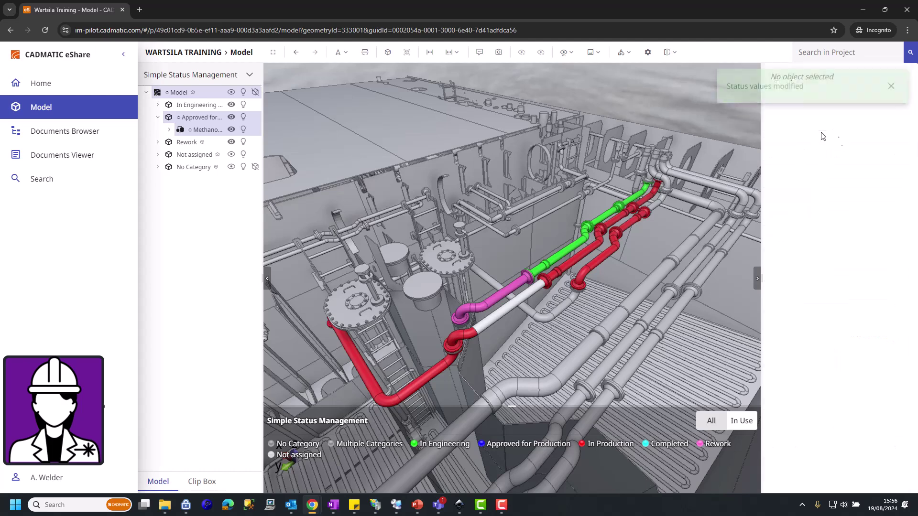
{"action": "left_click", "coordinate": [676, 99]}
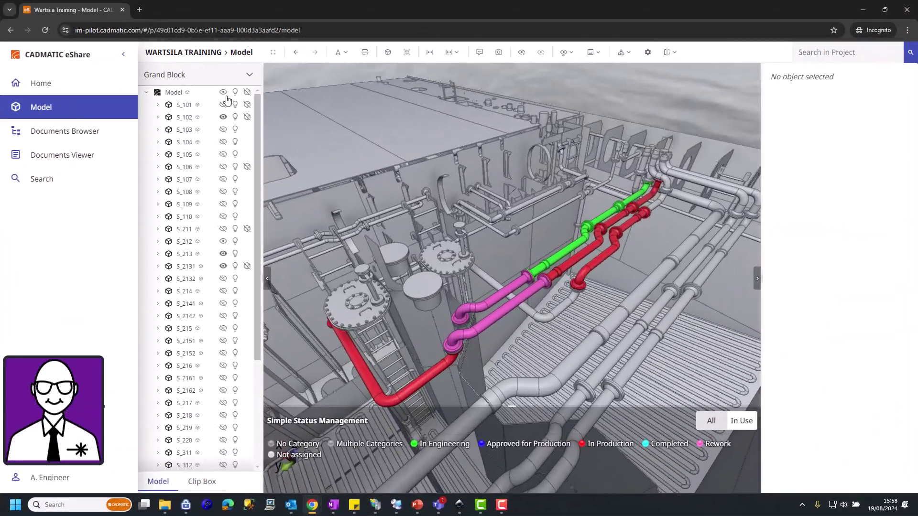
- Switch the model hierarchy grouping from Grand Block to Simple Status Management
{"action": "left_click", "coordinate": [247, 74]}
{"action": "scroll", "coordinate": [228, 252], "scroll_direction": "down", "scroll_amount": 5}
{"action": "scroll", "coordinate": [228, 253], "scroll_direction": "down", "scroll_amount": 4}
{"action": "left_click", "coordinate": [201, 328]}
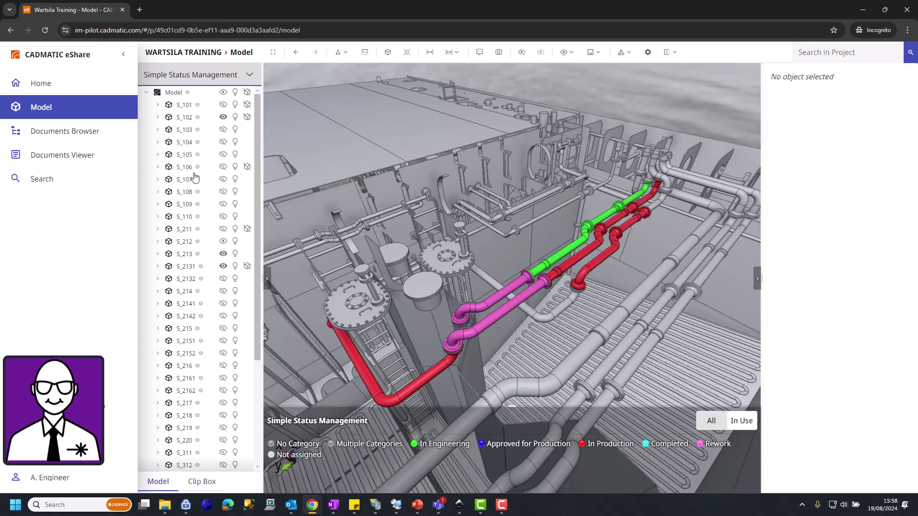
- Set all objects in the Rework group to In Engineering and clear the selection
{"action": "left_click", "coordinate": [186, 131]}
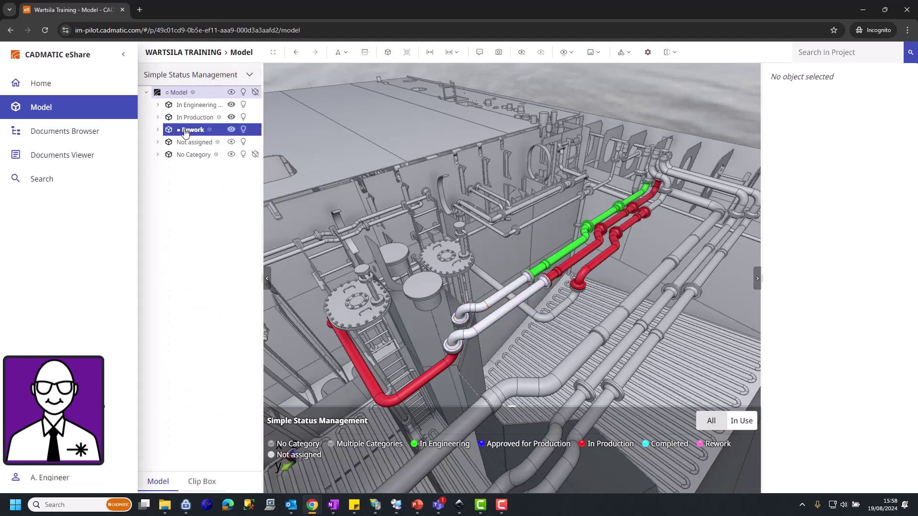
{"action": "left_click", "coordinate": [880, 149]}
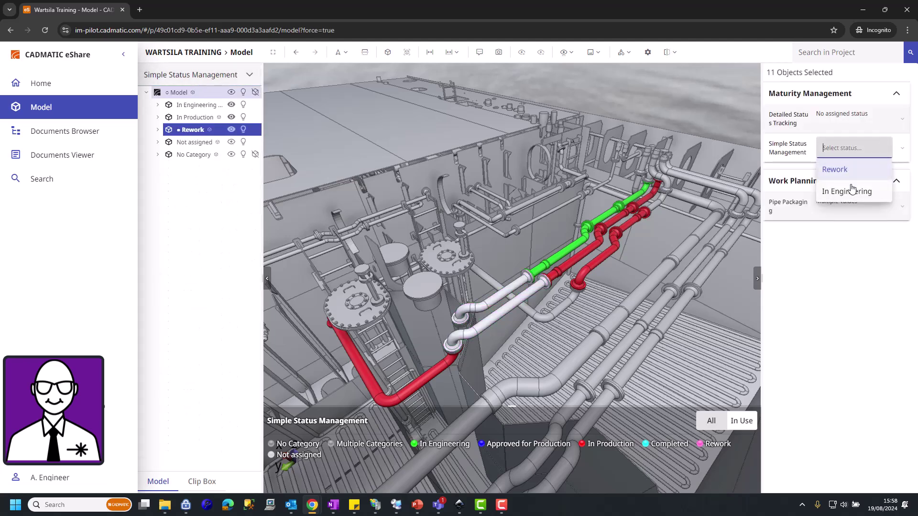
{"action": "left_click", "coordinate": [845, 191]}
{"action": "left_click", "coordinate": [661, 100]}
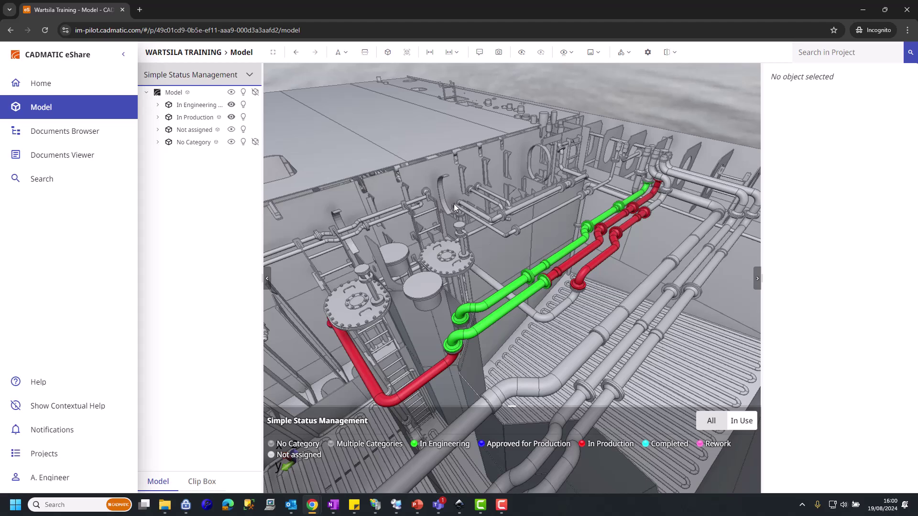
- Show the Simple Status Management history of pipe spool 355-012B.5
{"action": "left_click", "coordinate": [512, 303]}
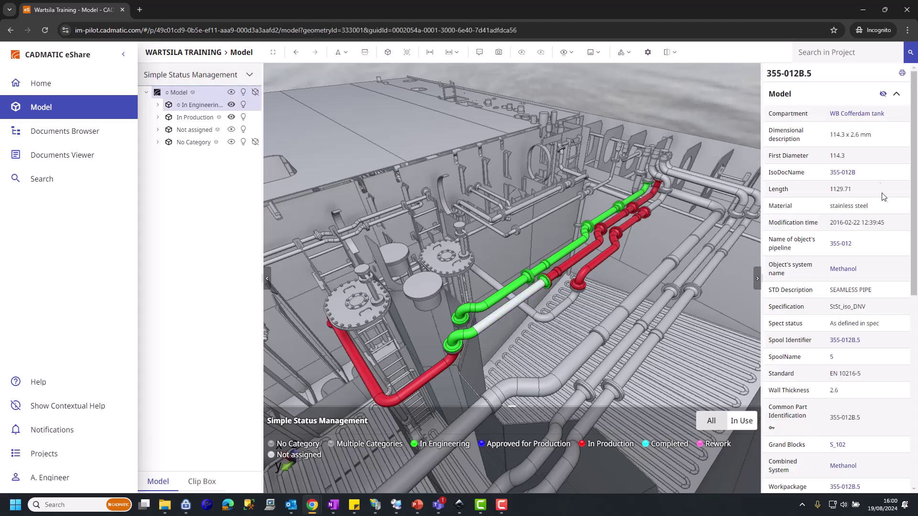
{"action": "scroll", "coordinate": [904, 141], "scroll_direction": "down", "scroll_amount": 8}
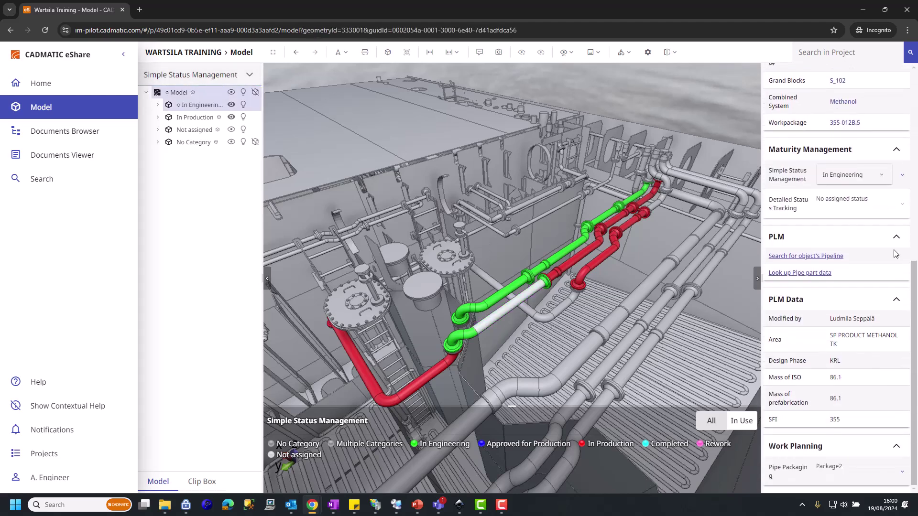
{"action": "left_click", "coordinate": [900, 177]}
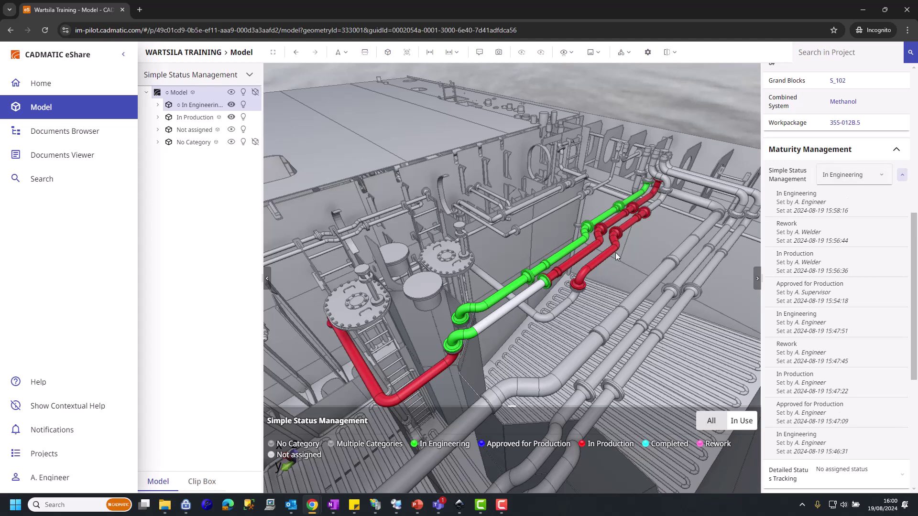
- Show the Simple Status Management history of pipe spool 355-011B.3
{"action": "left_click", "coordinate": [611, 213]}
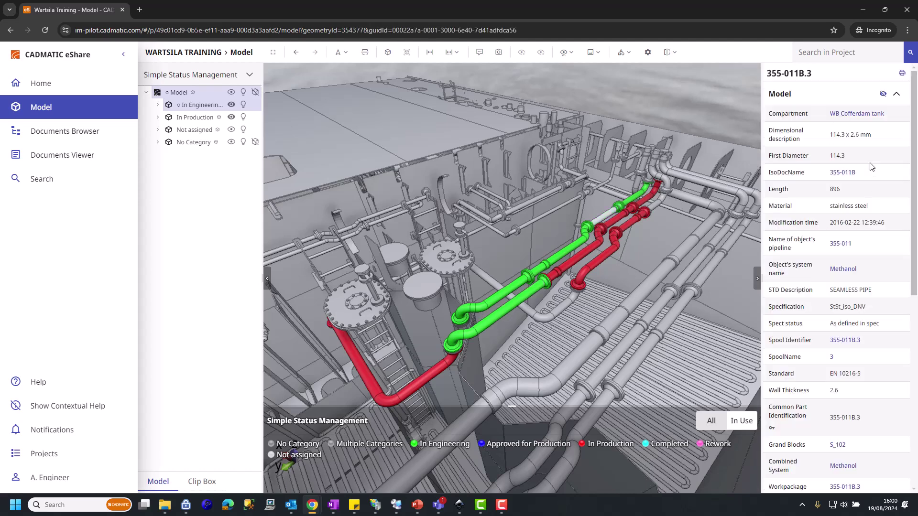
{"action": "scroll", "coordinate": [908, 159], "scroll_direction": "down", "scroll_amount": 8}
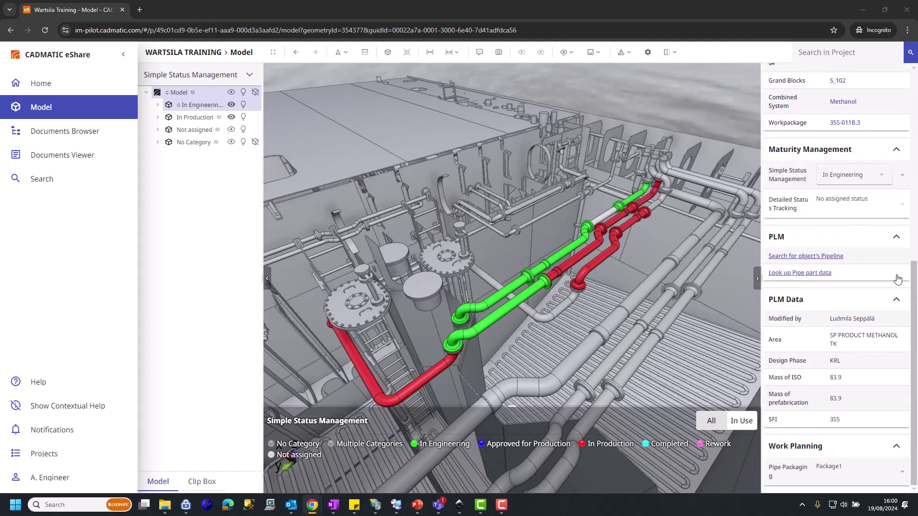
{"action": "left_click", "coordinate": [901, 174]}
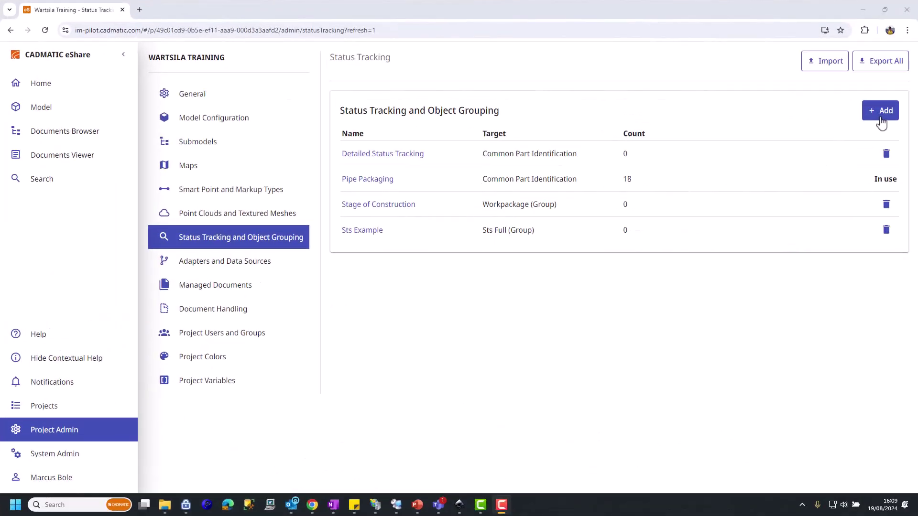
- Create a status tracking named Simple Status Management with target attribute Common Part Identification and display category Maturity Management
{"action": "left_click", "coordinate": [881, 123]}
{"action": "left_click", "coordinate": [531, 115]}
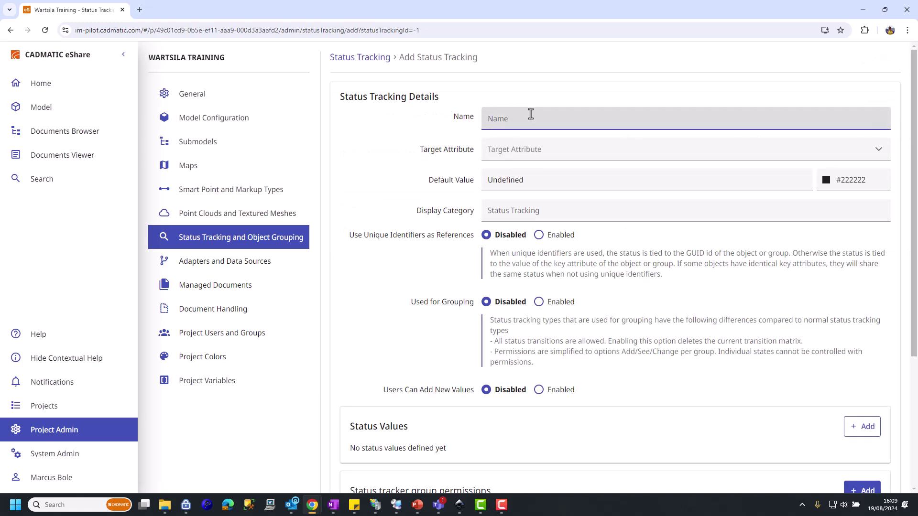
{"action": "type", "text": "Simple Status Management"}
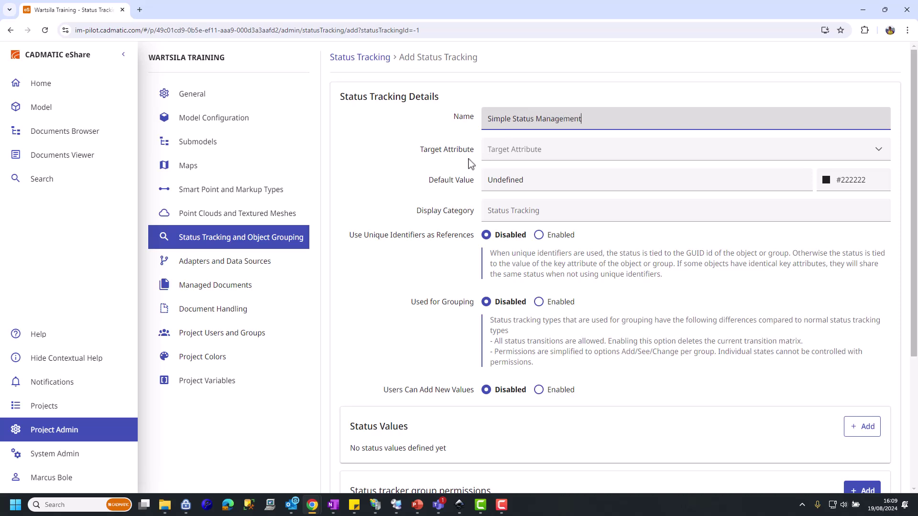
{"action": "left_click", "coordinate": [584, 152]}
{"action": "left_click", "coordinate": [608, 228]}
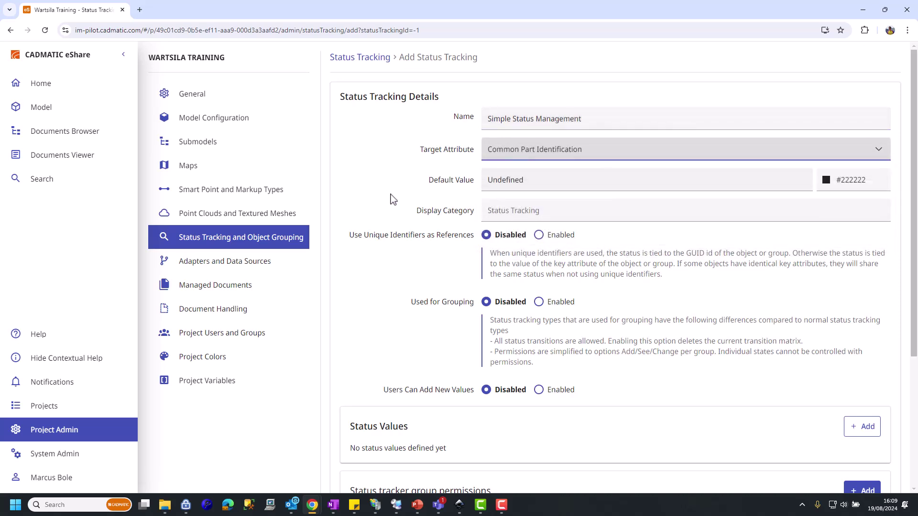
{"action": "left_click", "coordinate": [524, 220]}
{"action": "type", "text": "Maturity Management"}
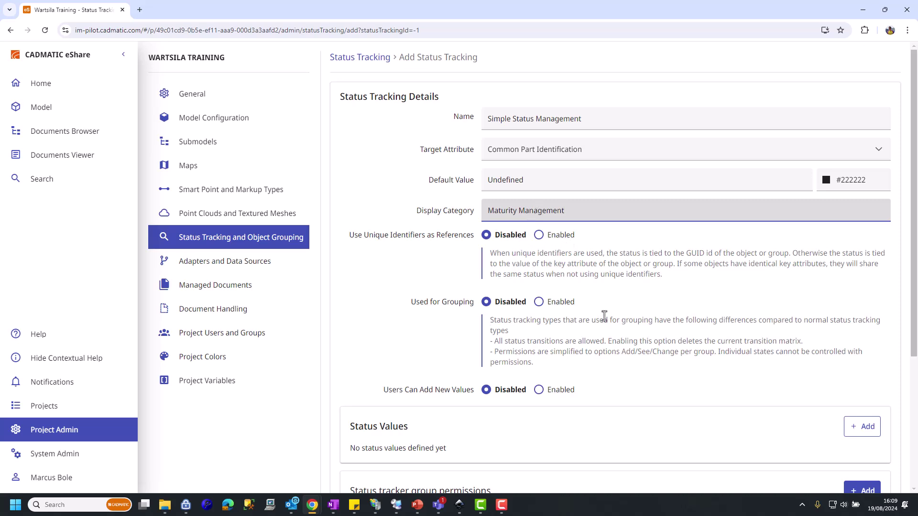
- Add three status values named In Engineering, Approved for Production and In Production, keeping their default colours
{"action": "scroll", "coordinate": [609, 301], "scroll_direction": "down", "scroll_amount": 4}
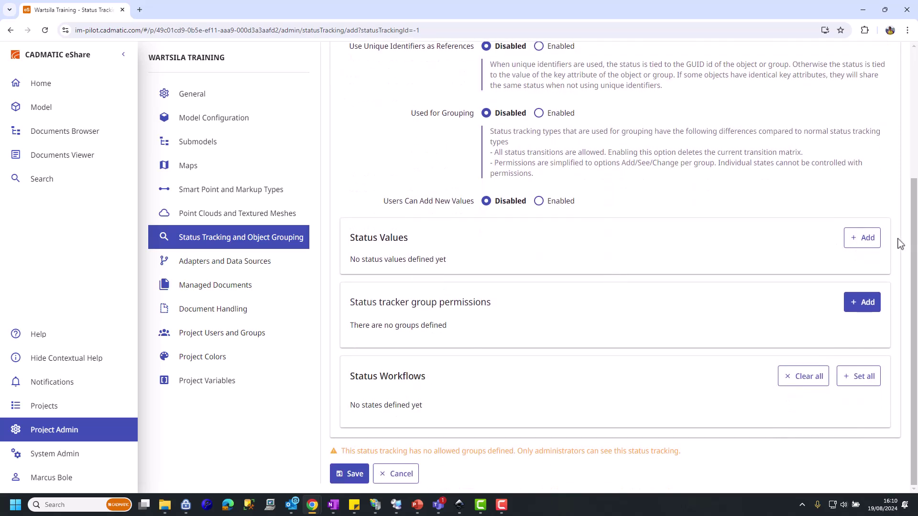
{"action": "left_click", "coordinate": [865, 241]}
{"action": "left_click", "coordinate": [866, 244]}
{"action": "left_click", "coordinate": [865, 244]}
{"action": "left_click", "coordinate": [491, 285]}
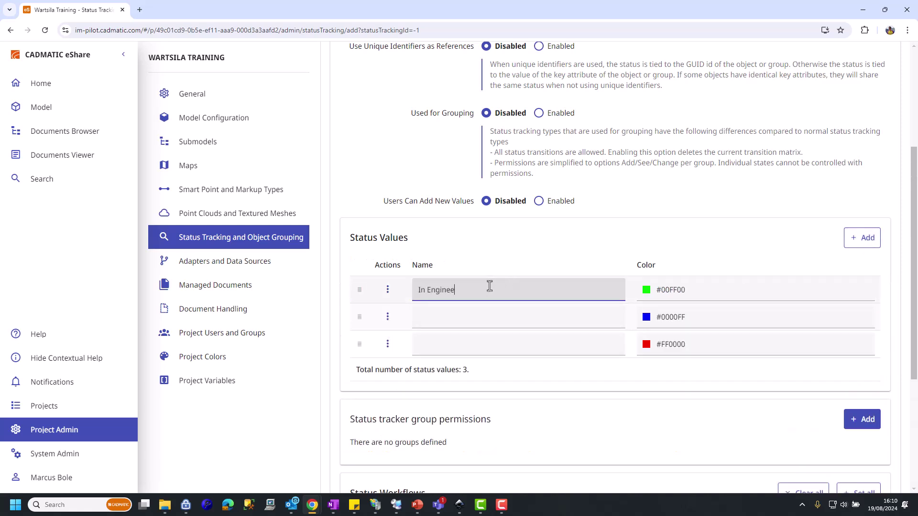
{"action": "type", "text": "In Engineering"}
{"action": "key", "text": "Tab"}
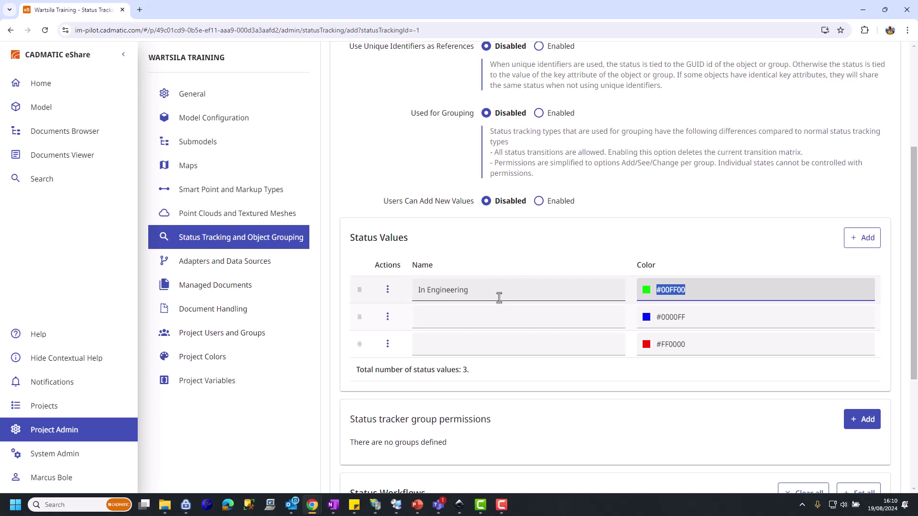
{"action": "left_click", "coordinate": [441, 315]}
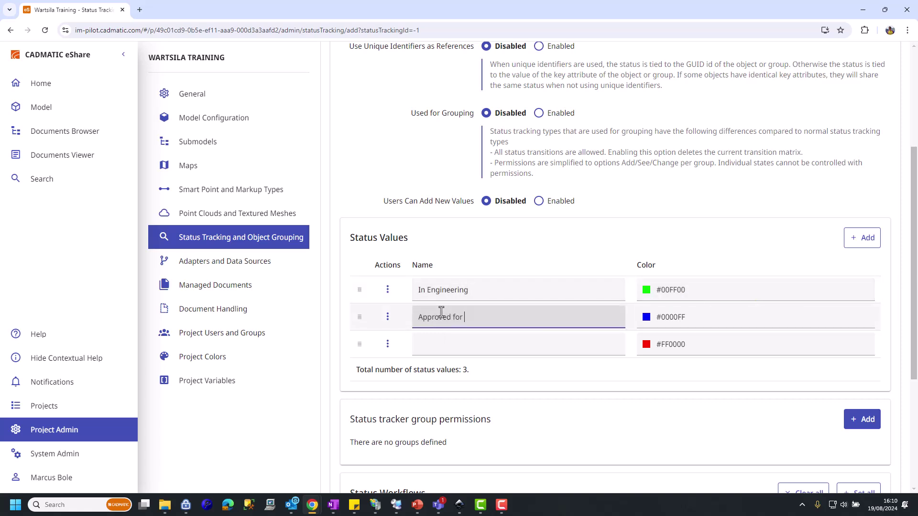
{"action": "key", "text": "Tab"}
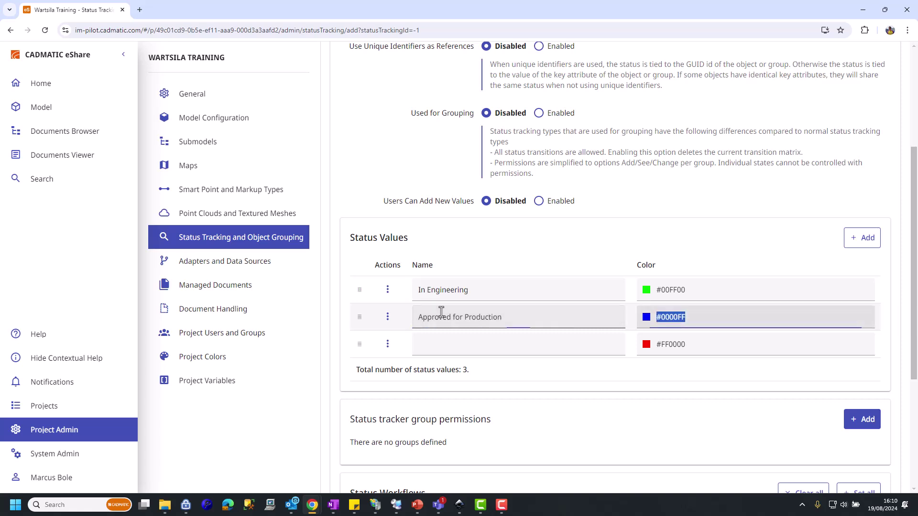
{"action": "left_click", "coordinate": [432, 345]}
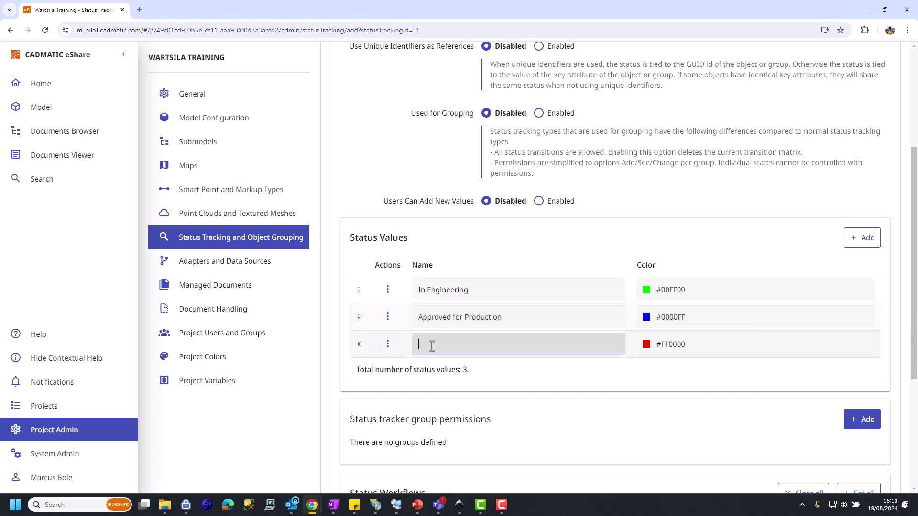
{"action": "type", "text": "In Production"}
- Add the status values Completed and Rework and reorder them to follow In Production
{"action": "left_click", "coordinate": [864, 249]}
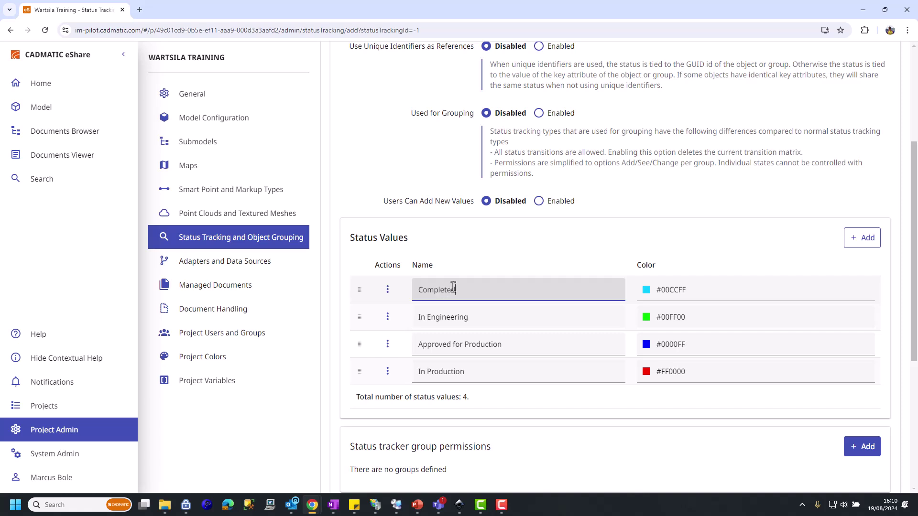
{"action": "left_click", "coordinate": [858, 241]}
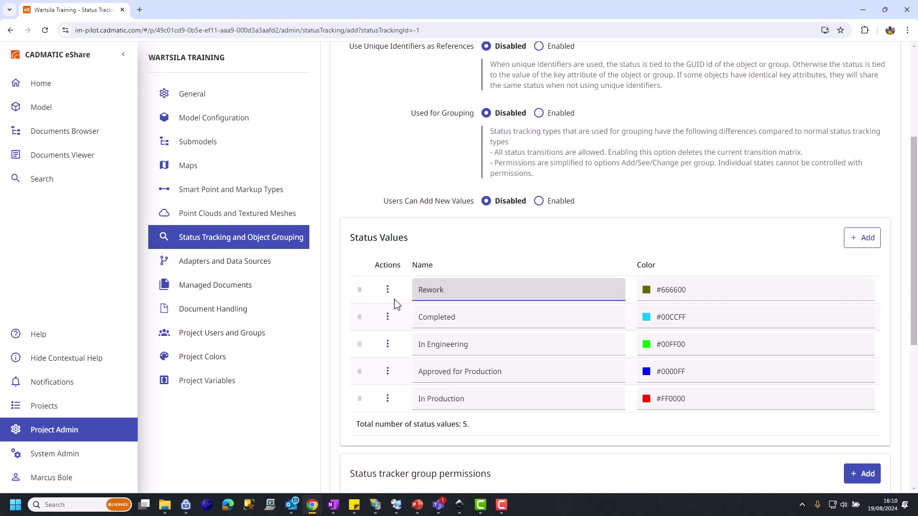
{"action": "left_click_drag", "start_coordinate": [359, 317], "coordinate": [362, 411]}
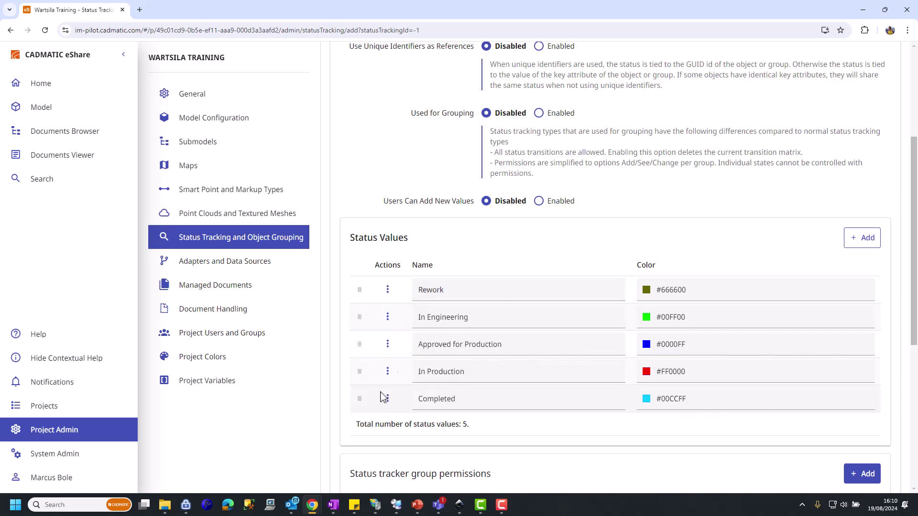
{"action": "left_click_drag", "start_coordinate": [356, 290], "coordinate": [386, 412]}
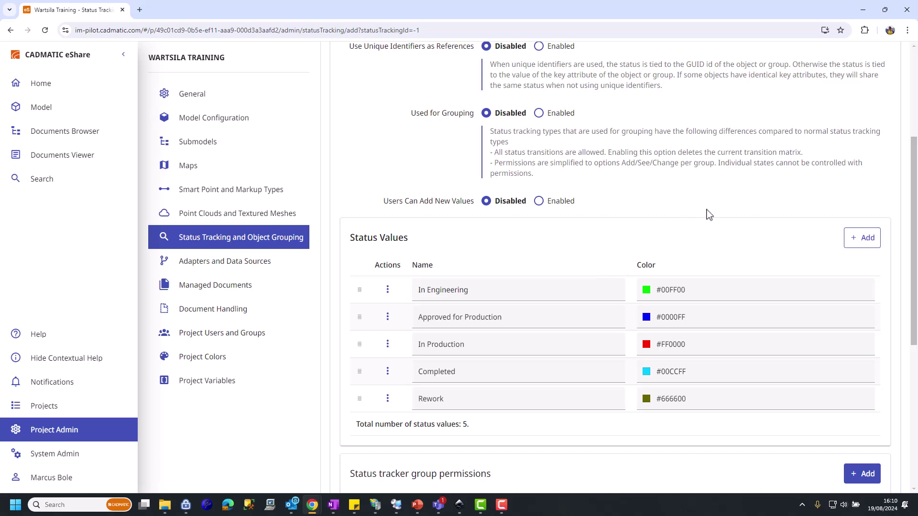
- Add the groups Project Managers & Key Users, Structural Engineers, Hull Production (Foremen/Workers) and All Users to the status tracker permissions
{"action": "scroll", "coordinate": [723, 210], "scroll_direction": "down", "scroll_amount": 6}
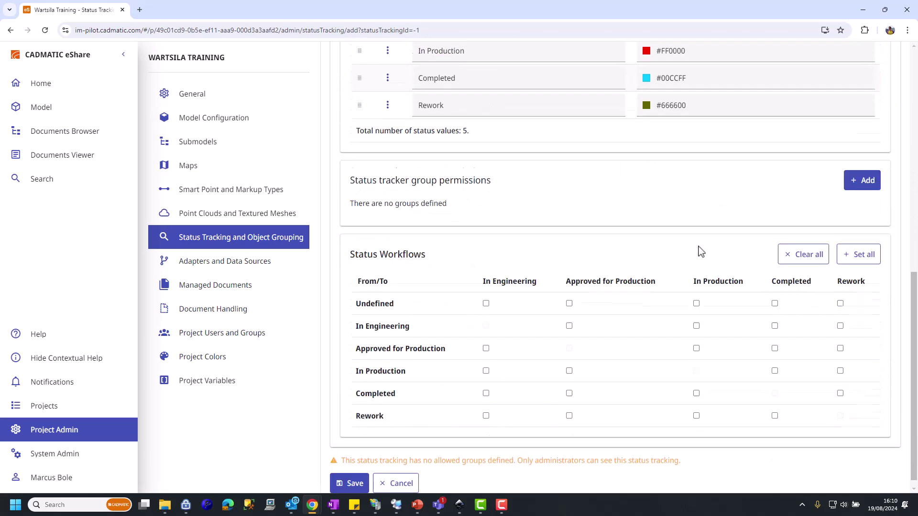
{"action": "left_click", "coordinate": [863, 172]}
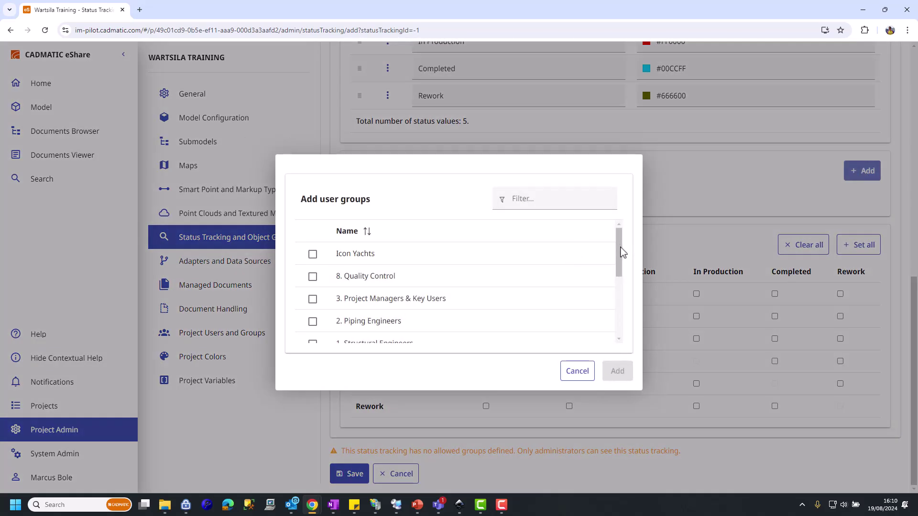
{"action": "left_click_drag", "start_coordinate": [618, 250], "coordinate": [621, 343]}
{"action": "left_click", "coordinate": [312, 332]}
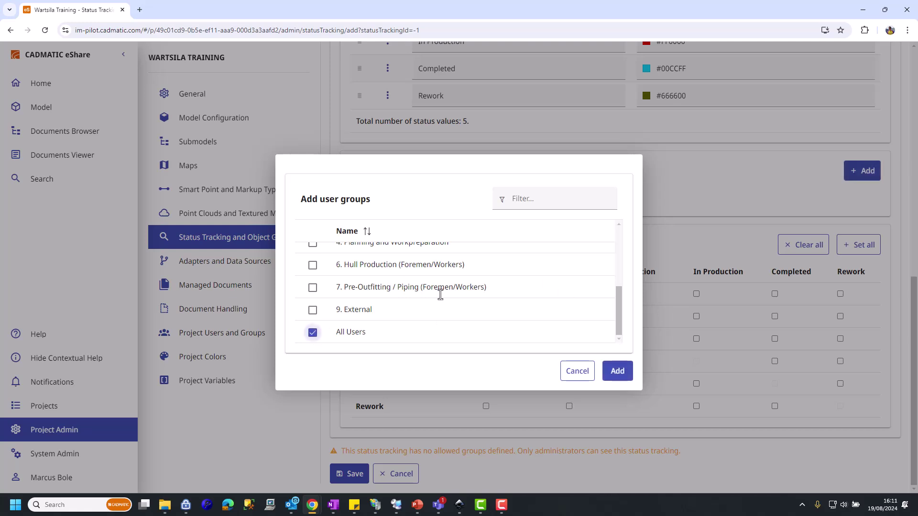
{"action": "left_click", "coordinate": [312, 265]}
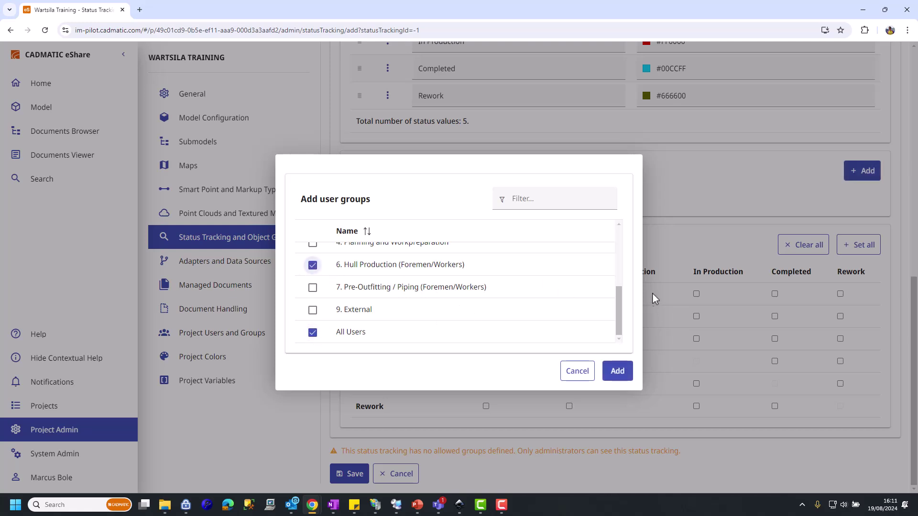
{"action": "scroll", "coordinate": [616, 297], "scroll_direction": "up", "scroll_amount": 1}
{"action": "scroll", "coordinate": [615, 282], "scroll_direction": "up", "scroll_amount": 1}
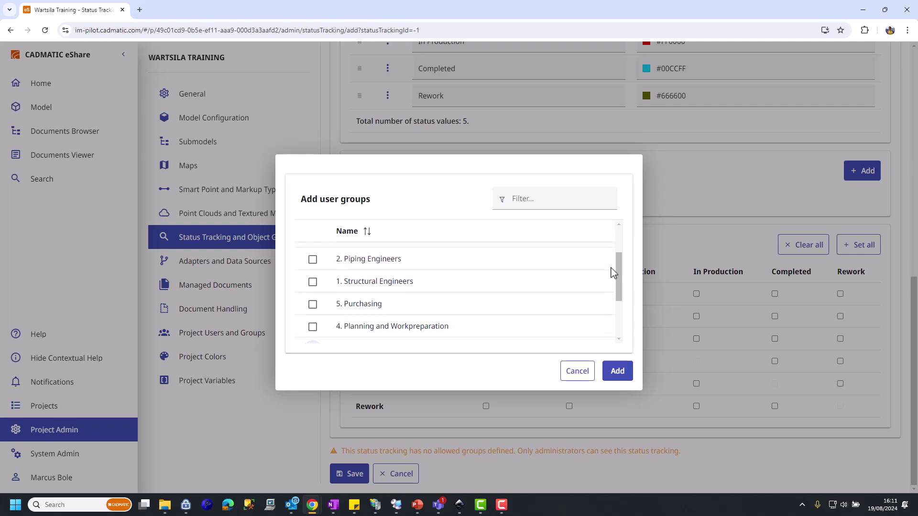
{"action": "left_click", "coordinate": [313, 282]}
{"action": "scroll", "coordinate": [619, 277], "scroll_direction": "up", "scroll_amount": 1}
{"action": "scroll", "coordinate": [616, 275], "scroll_direction": "up", "scroll_amount": 2}
{"action": "left_click", "coordinate": [313, 288]}
{"action": "left_click", "coordinate": [619, 372]}
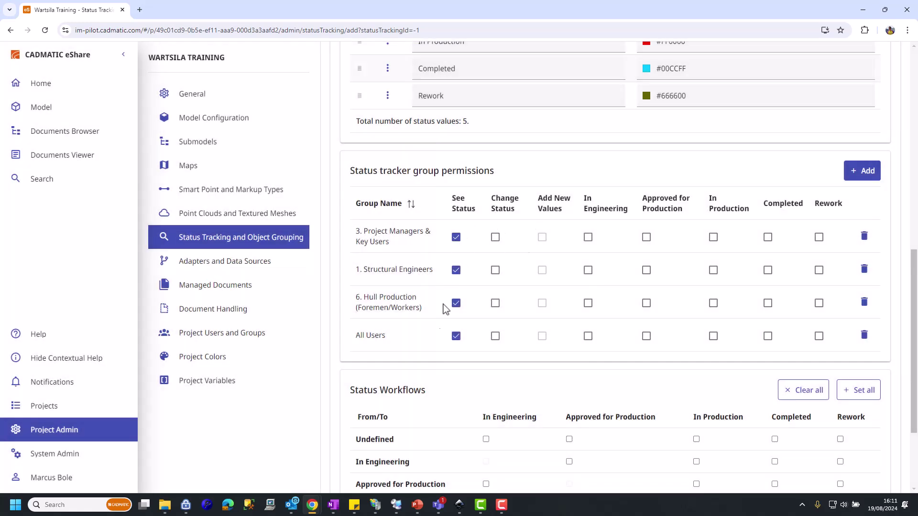
- Grant the Change Status permission to Project Managers & Key Users, Structural Engineers and Hull Production
{"action": "left_click", "coordinate": [495, 237]}
{"action": "left_click", "coordinate": [495, 270]}
{"action": "left_click", "coordinate": [496, 303]}
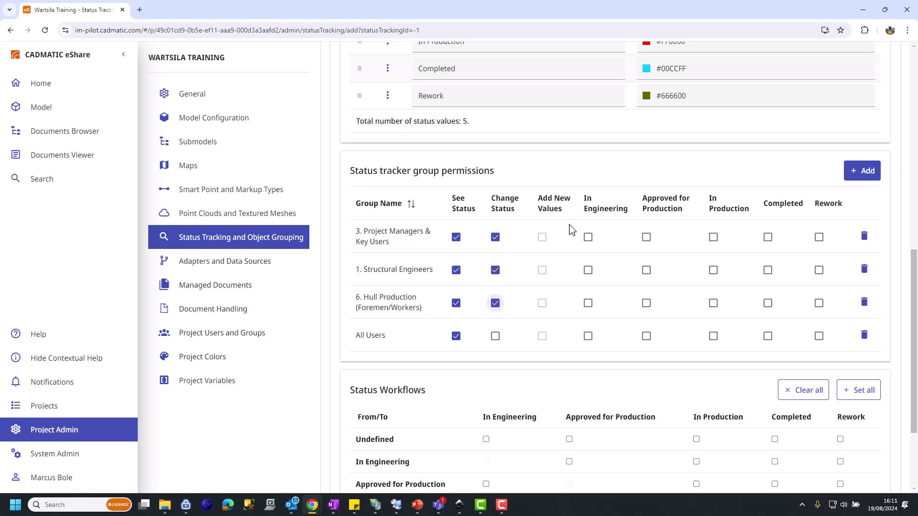
- Permit In Engineering for Structural Engineers and Project Managers & Key Users, and Approved for Production for Project Managers & Key Users only
{"action": "left_click", "coordinate": [587, 270]}
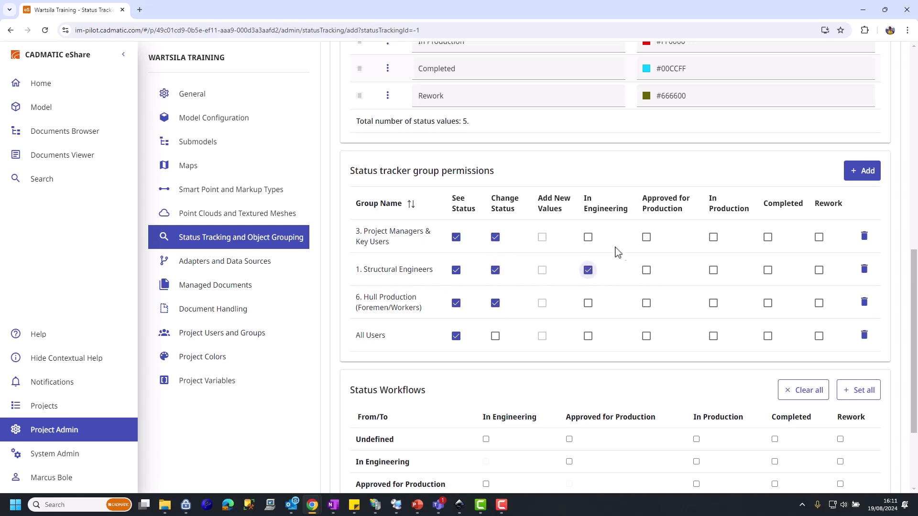
{"action": "left_click", "coordinate": [589, 237]}
{"action": "left_click", "coordinate": [646, 237]}
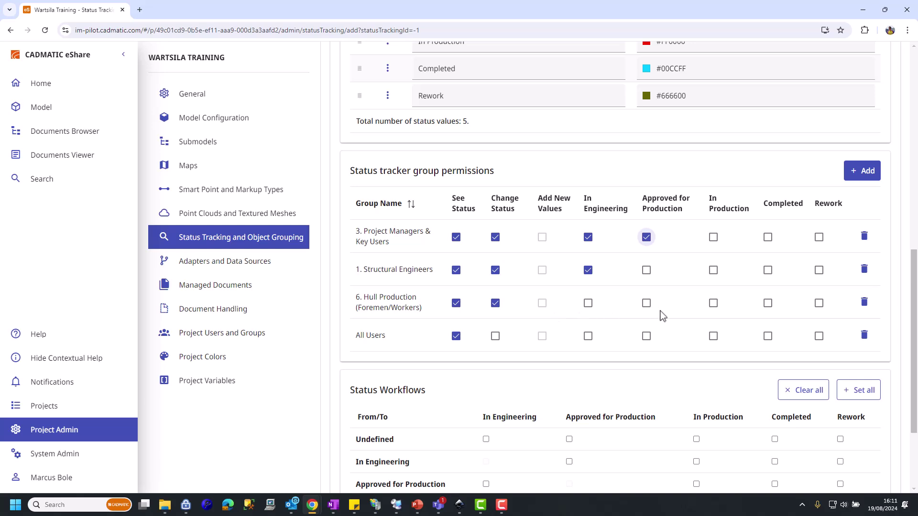
- Permit In Production and Completed for Hull Production, and Rework for every group except All Users
{"action": "left_click", "coordinate": [711, 306]}
{"action": "left_click", "coordinate": [767, 304]}
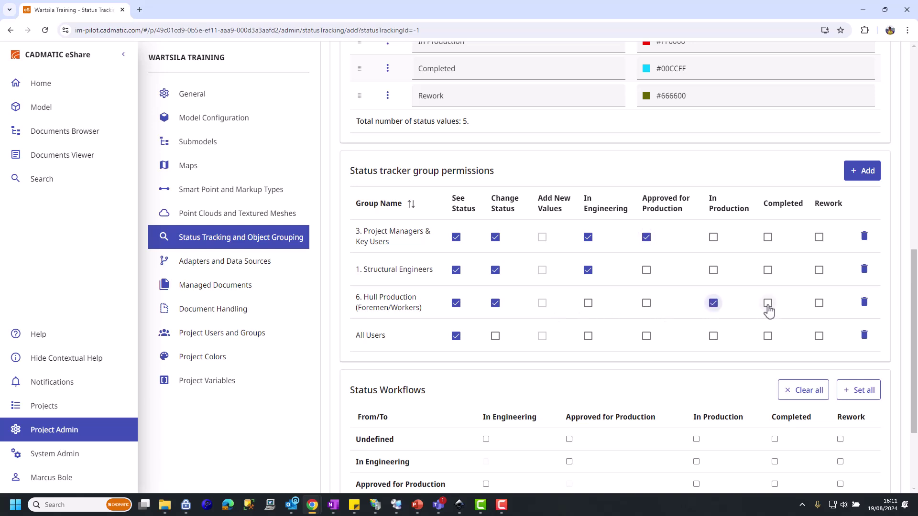
{"action": "left_click", "coordinate": [819, 237]}
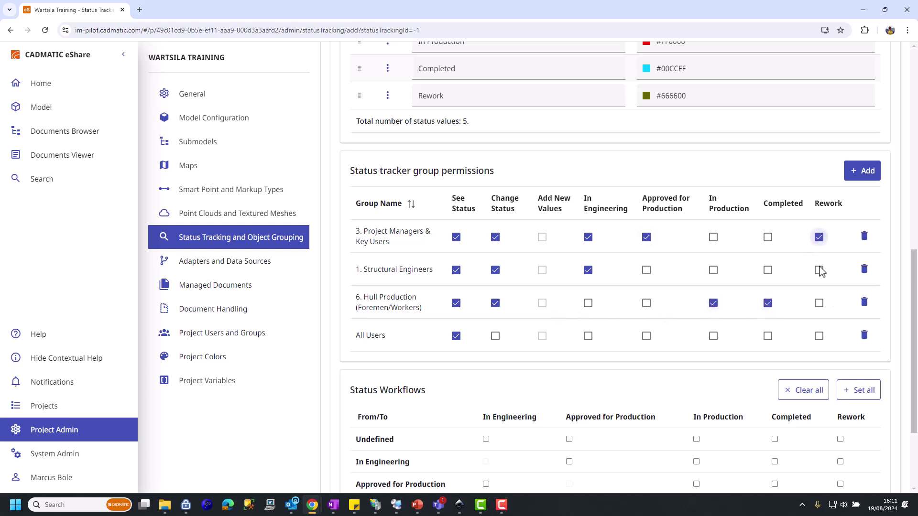
{"action": "left_click", "coordinate": [819, 270]}
{"action": "left_click", "coordinate": [818, 303]}
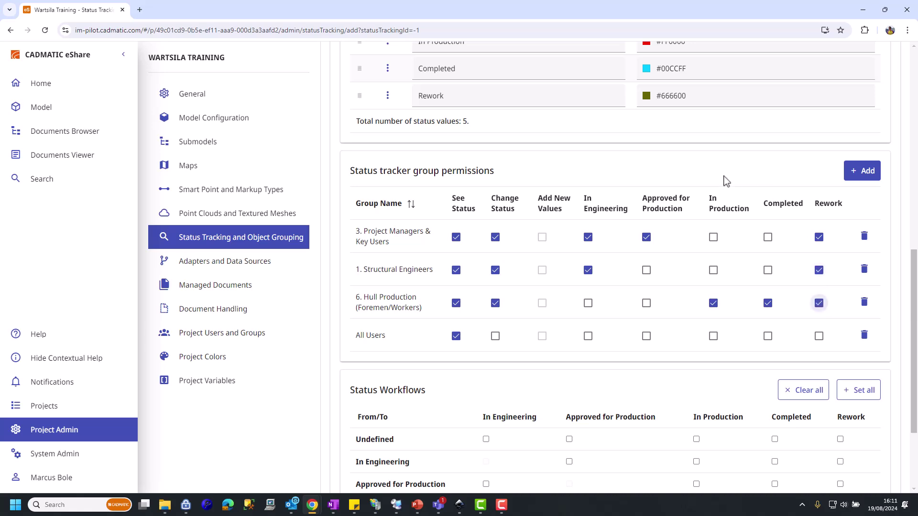
- Allow the workflow transitions Undefined to In Engineering, In Engineering to Approved for Production, Approved for Production to In Production, and In Production to Completed
{"action": "scroll", "coordinate": [406, 282], "scroll_direction": "down", "scroll_amount": 3}
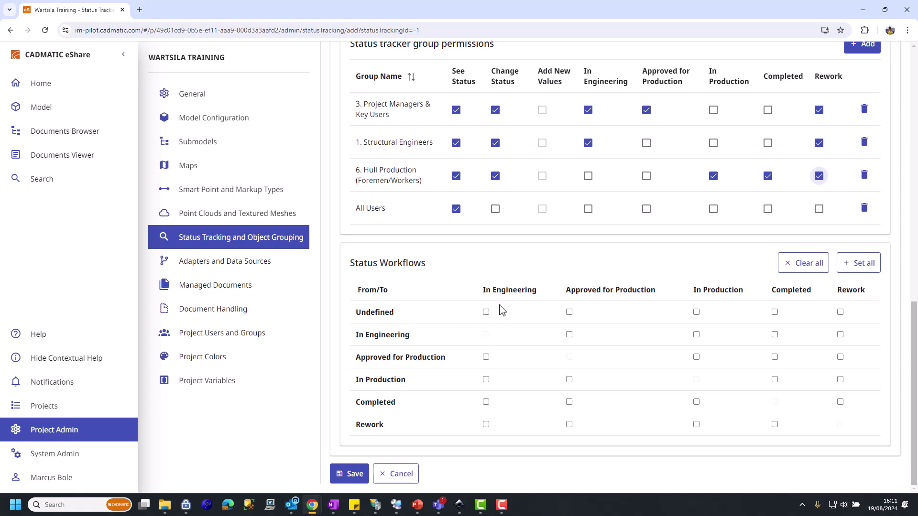
{"action": "left_click", "coordinate": [486, 312]}
{"action": "left_click", "coordinate": [569, 334]}
{"action": "left_click", "coordinate": [696, 357]}
{"action": "left_click", "coordinate": [774, 380]}
- Allow transitions to Rework from In Engineering, Approved for Production, In Production and Completed, and from Rework to In Engineering, and save the status tracking
{"action": "left_click", "coordinate": [839, 334]}
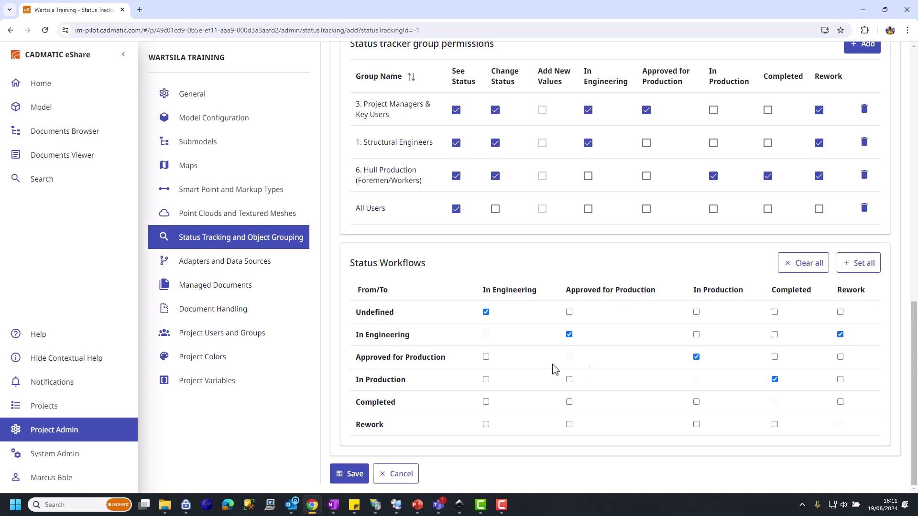
{"action": "left_click", "coordinate": [840, 357]}
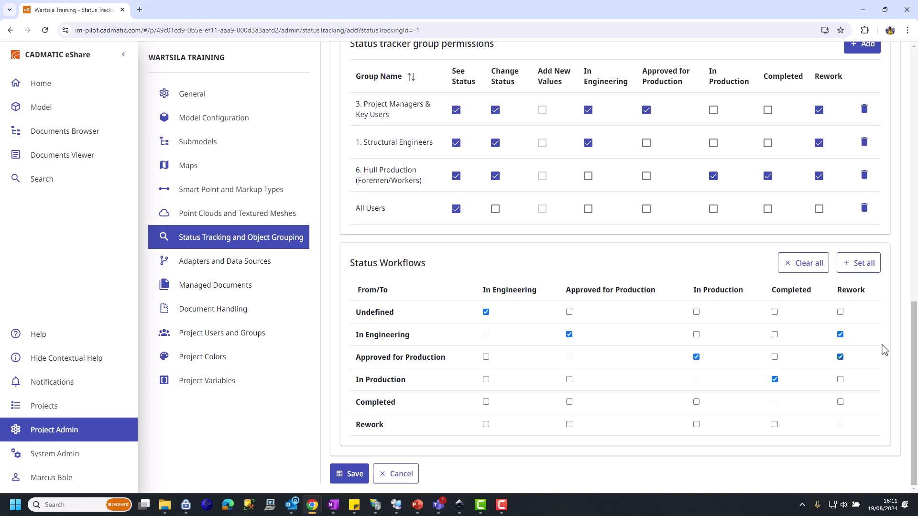
{"action": "left_click", "coordinate": [840, 380]}
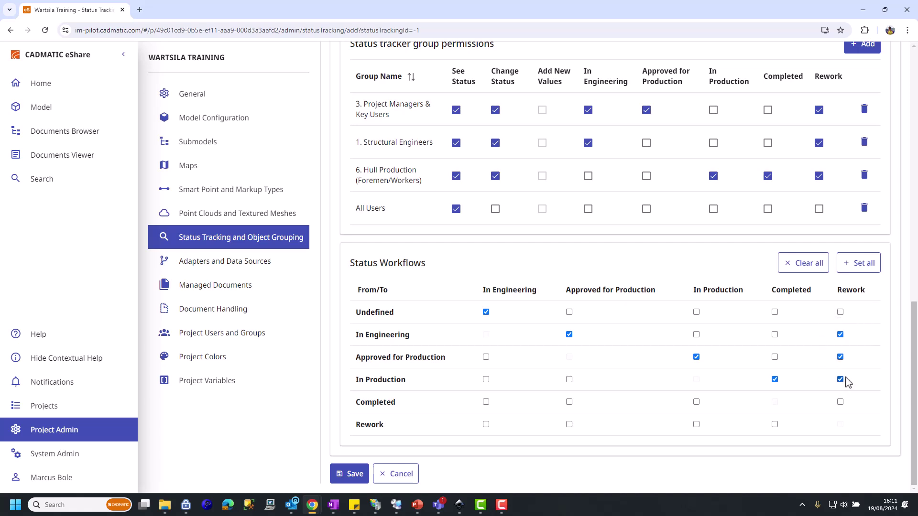
{"action": "left_click", "coordinate": [486, 425]}
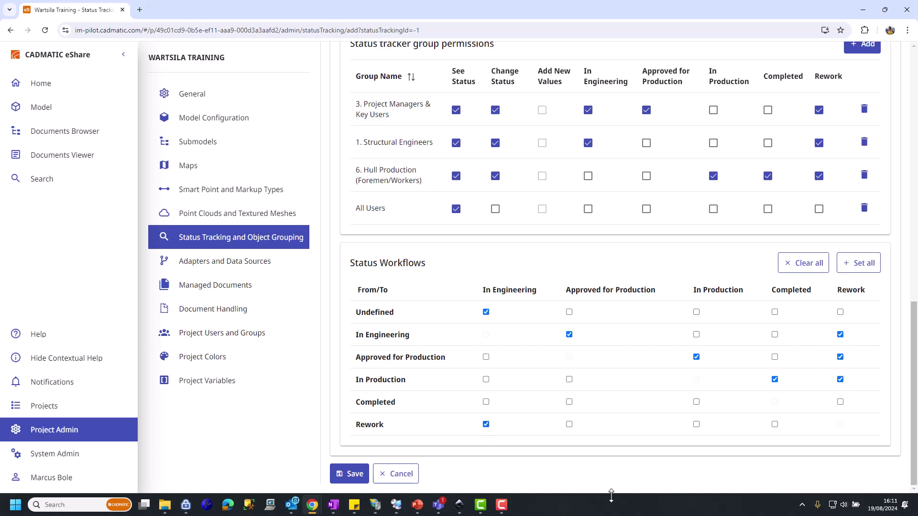
{"action": "left_click", "coordinate": [841, 403]}
{"action": "left_click", "coordinate": [355, 475]}
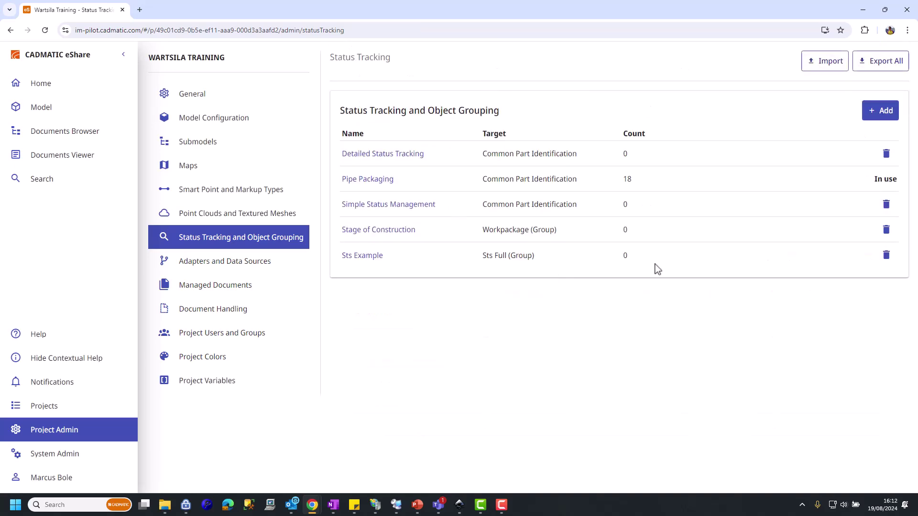